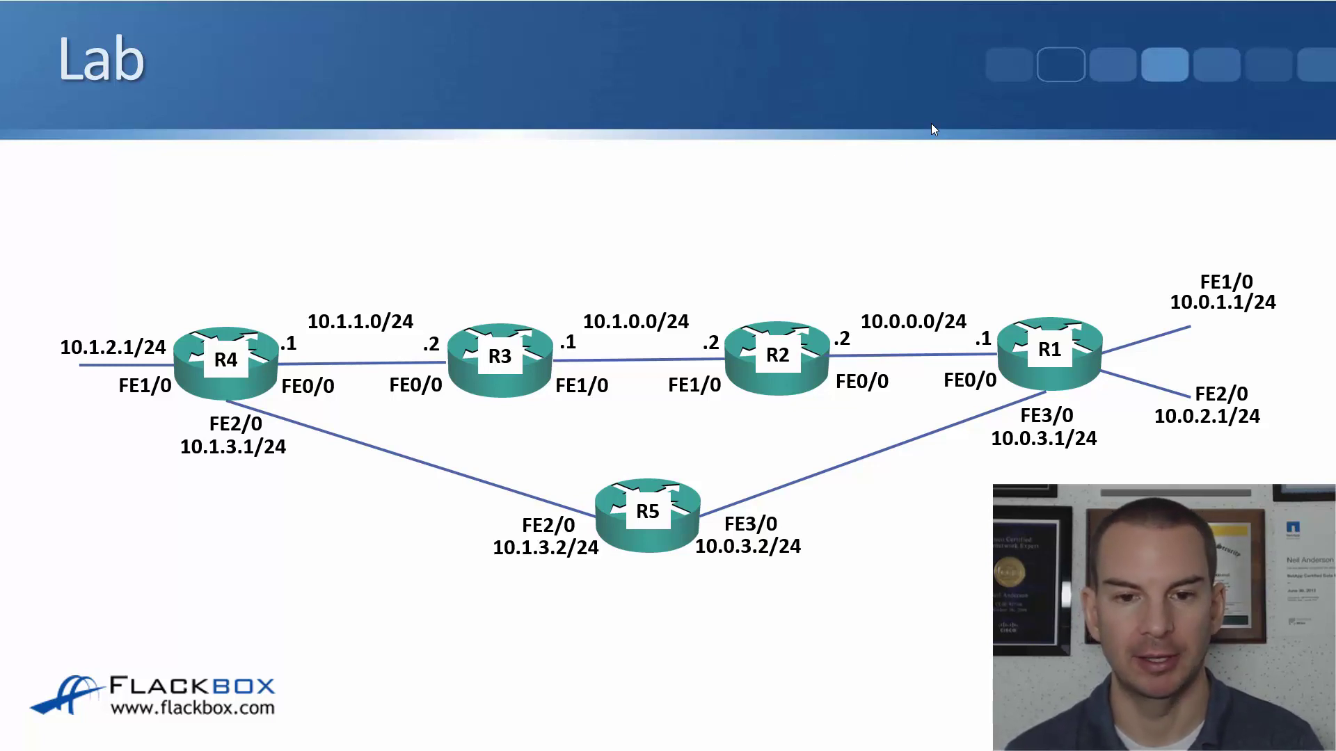
Switch to WordPad and write the command line "router ospf 1" in the blank document
key("alt+Tab")
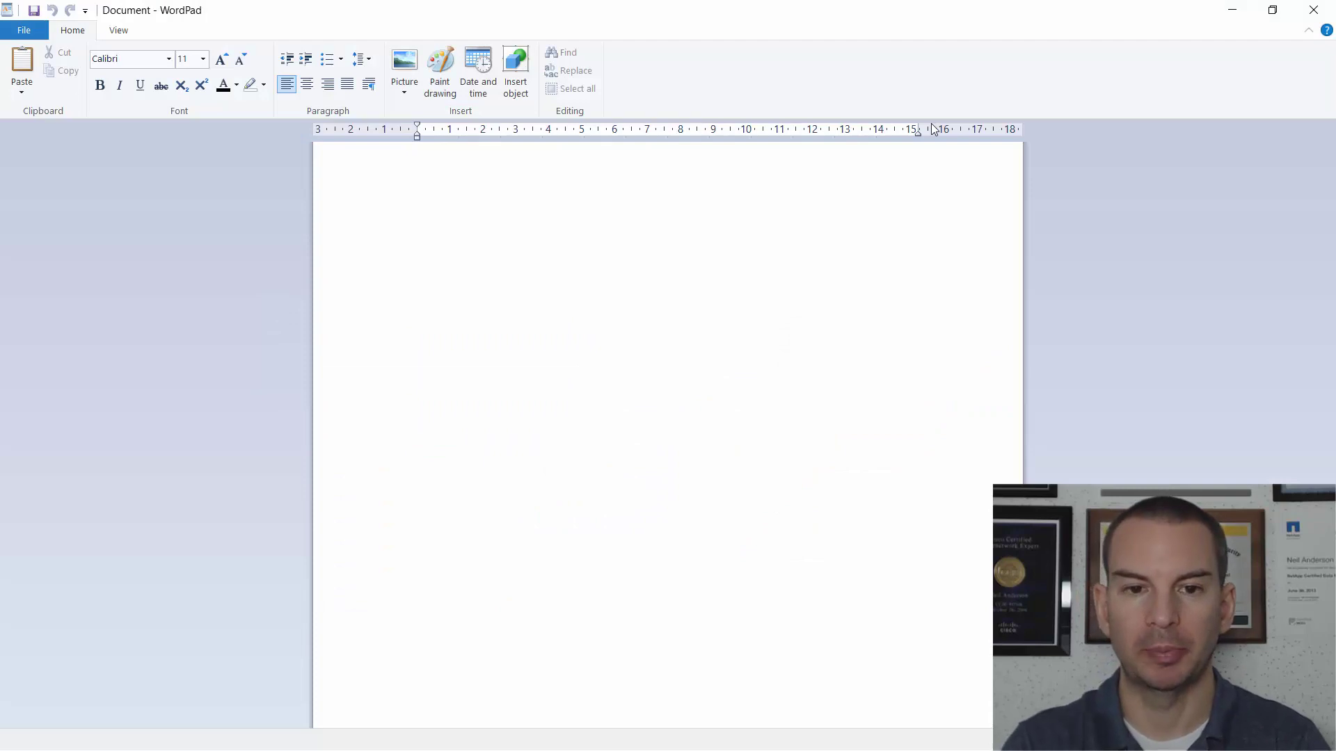
type("router ")
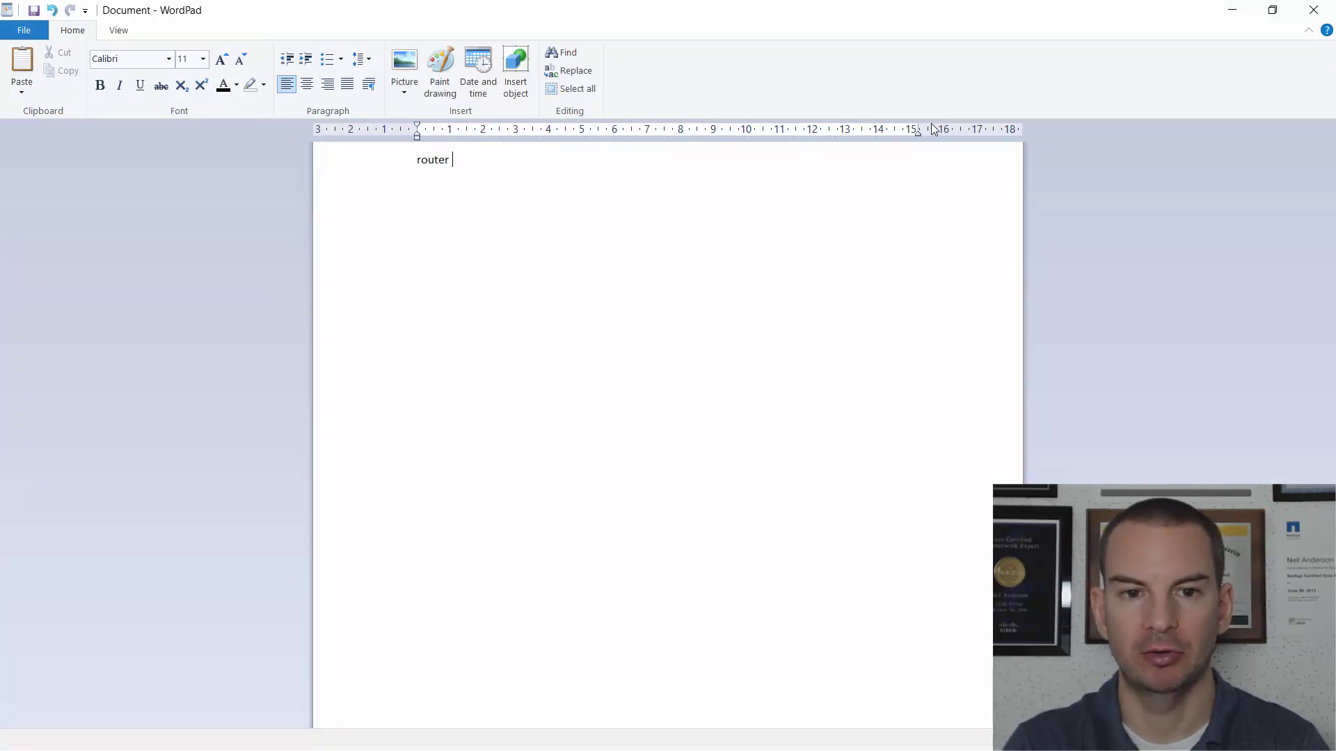
type("ospf")
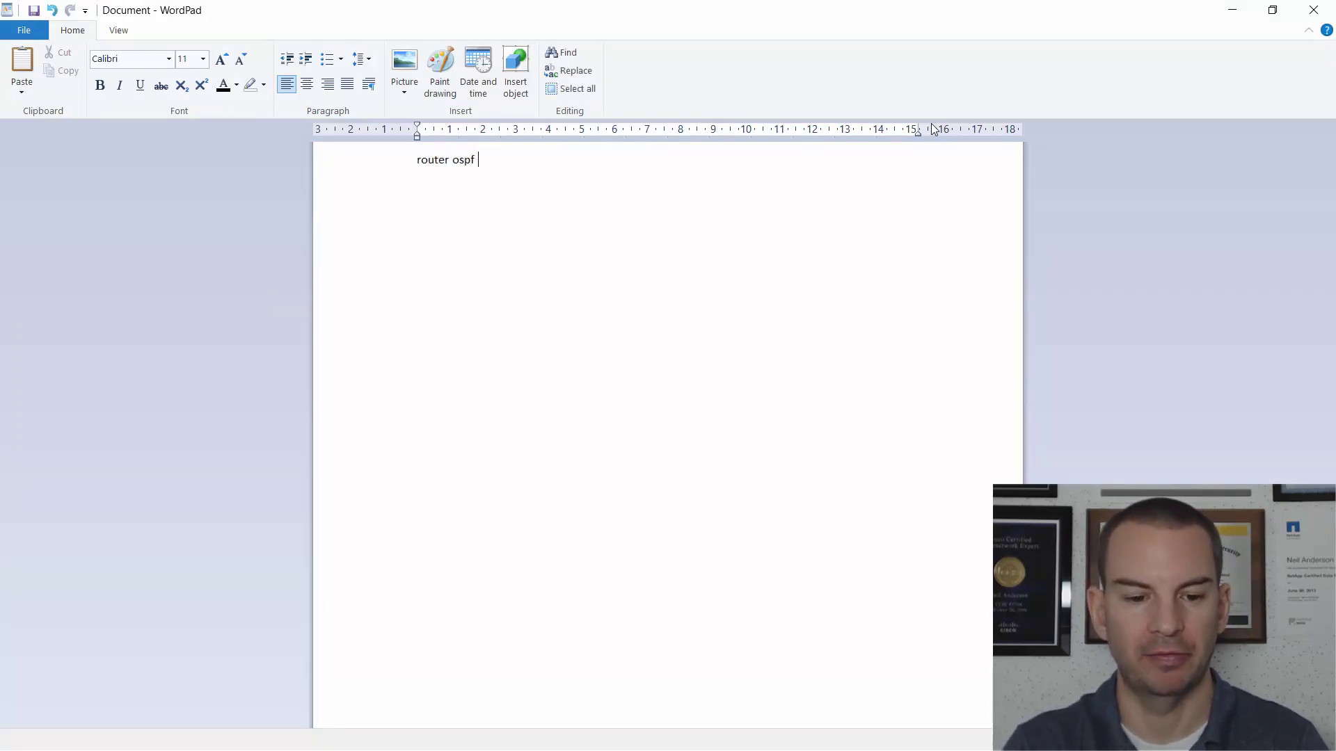
type(" 1")
key("Return")
Write the line "network 10.0.0.0 0.255.255.255 area 0" below the router ospf line
type("netow")
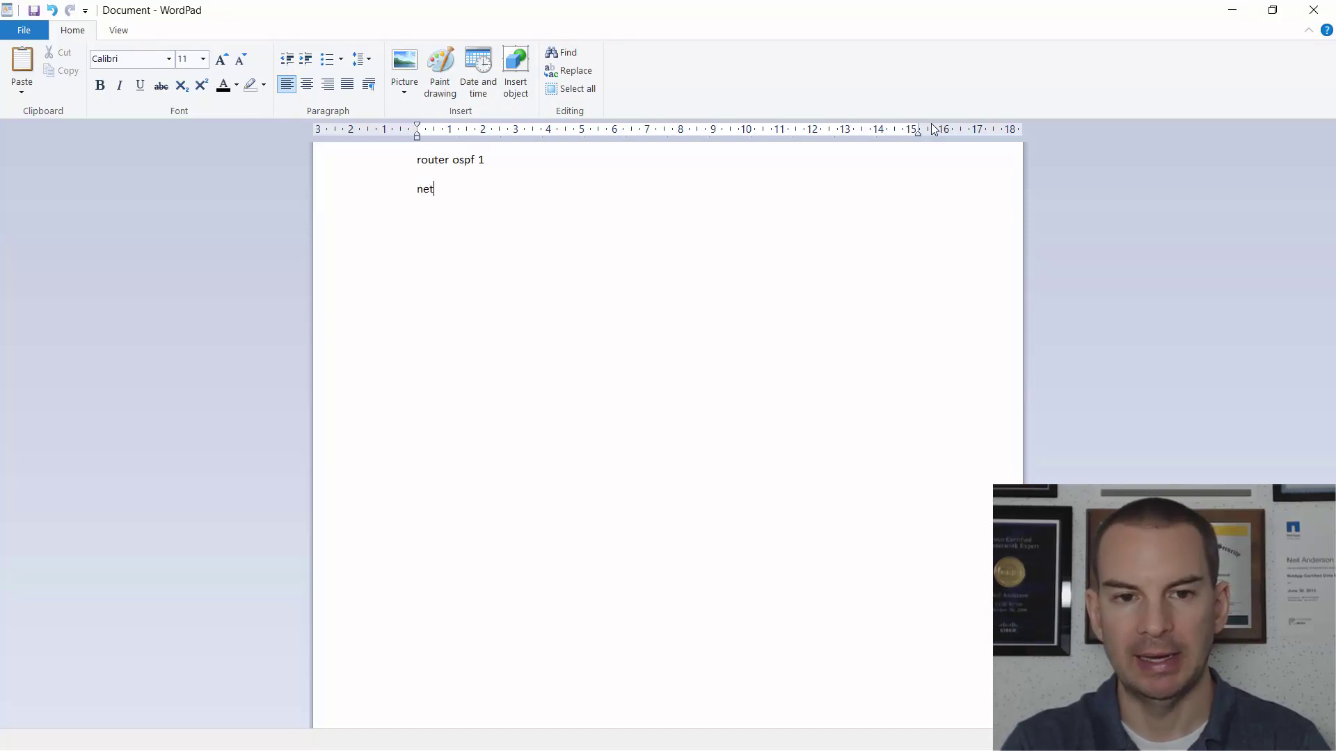
key("BackSpace")
key("BackSpace")
type("work 1")
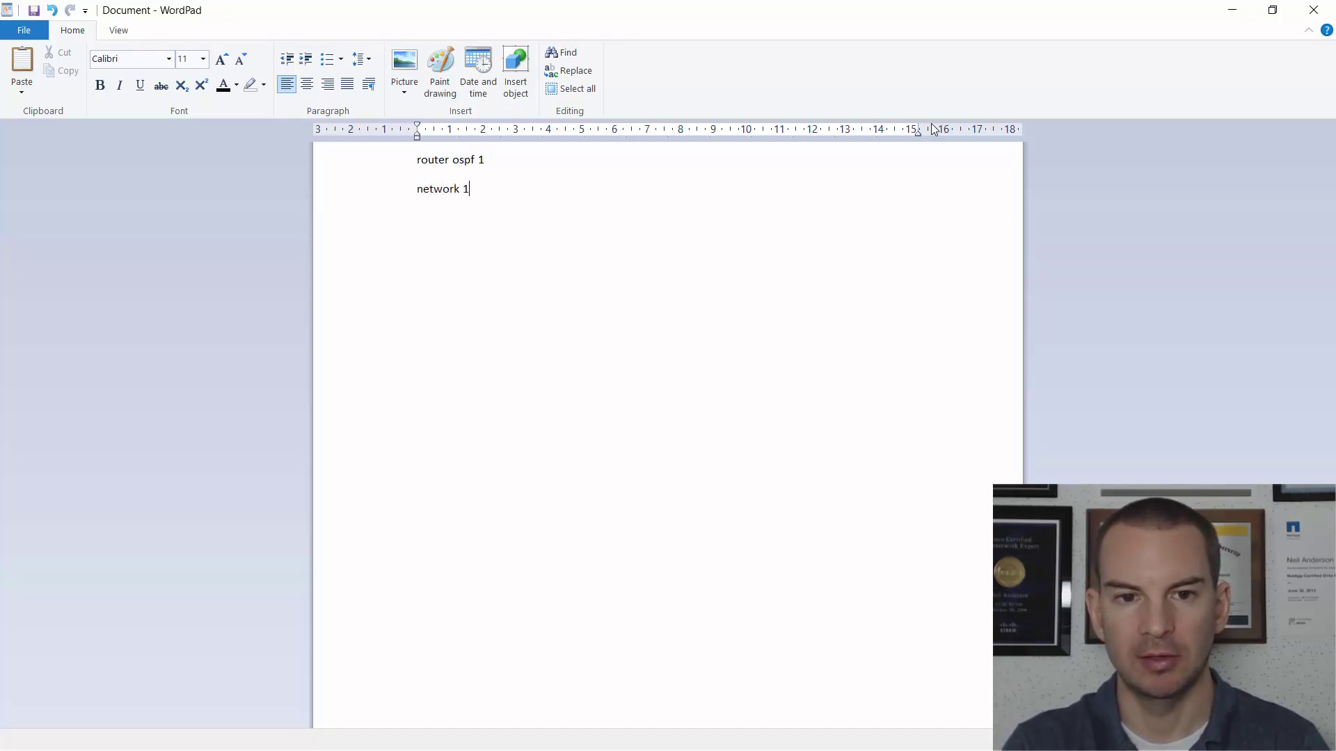
type("0.0.0.0 ")
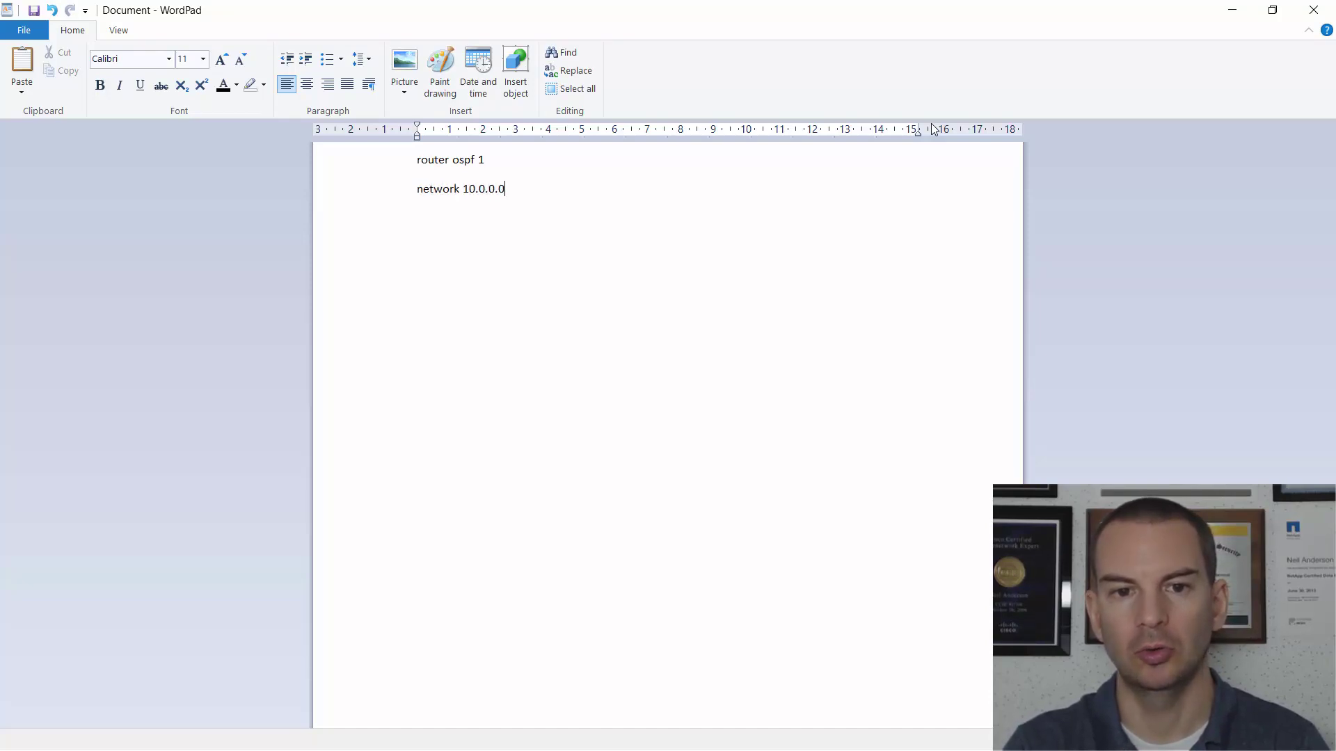
type("0.25")
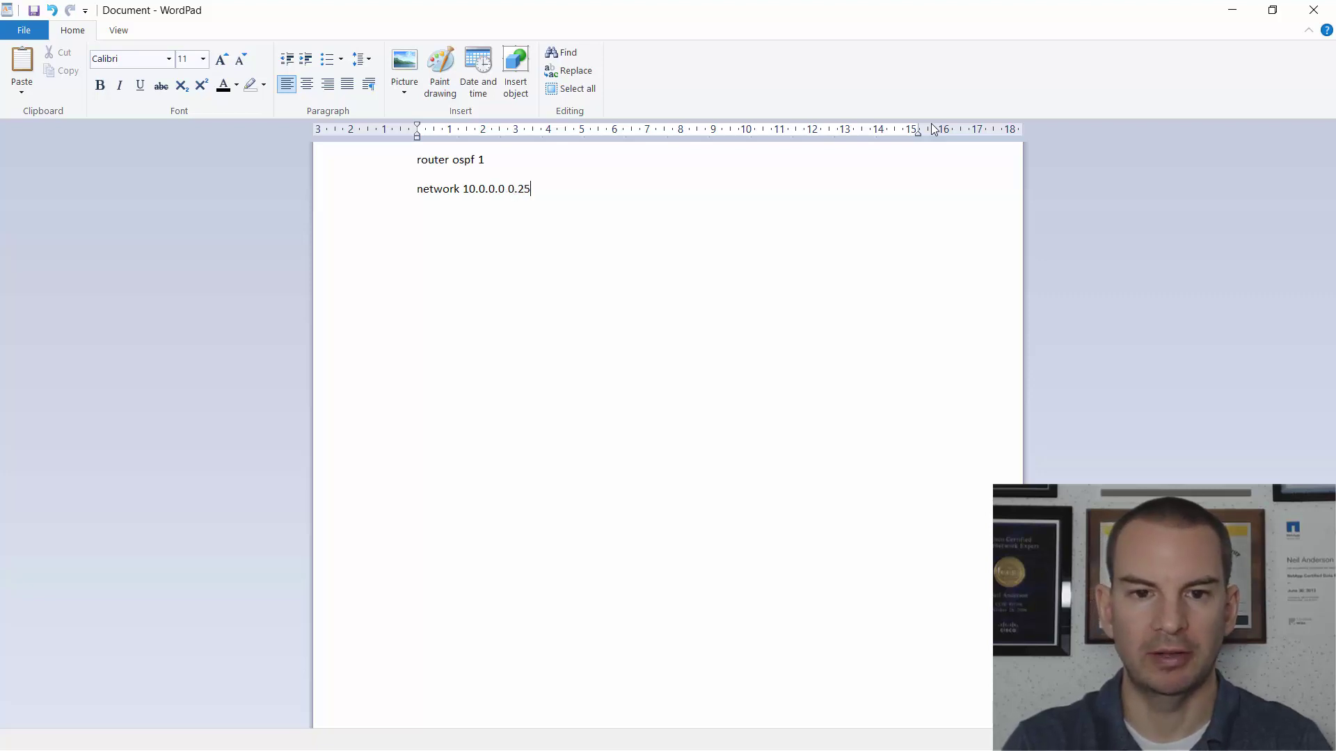
type("5.255.255")
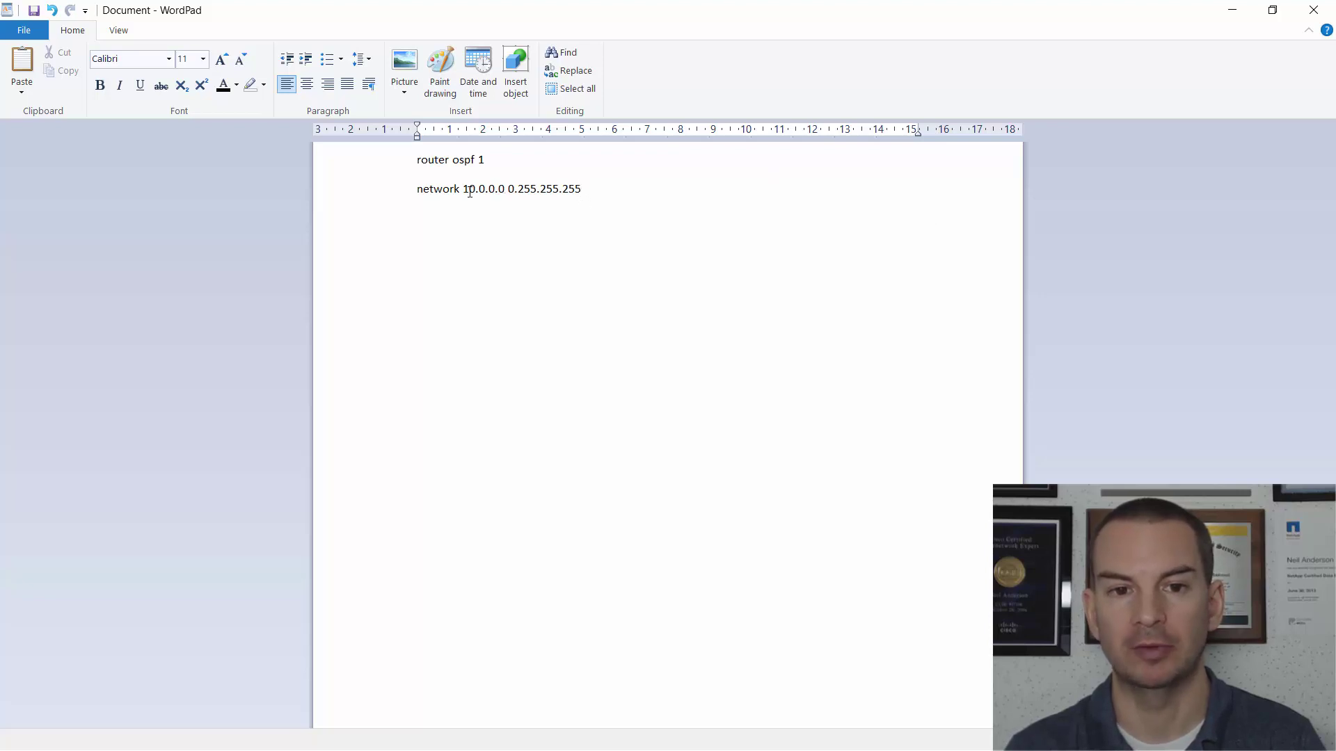
left_click_drag(464, 191, 500, 189)
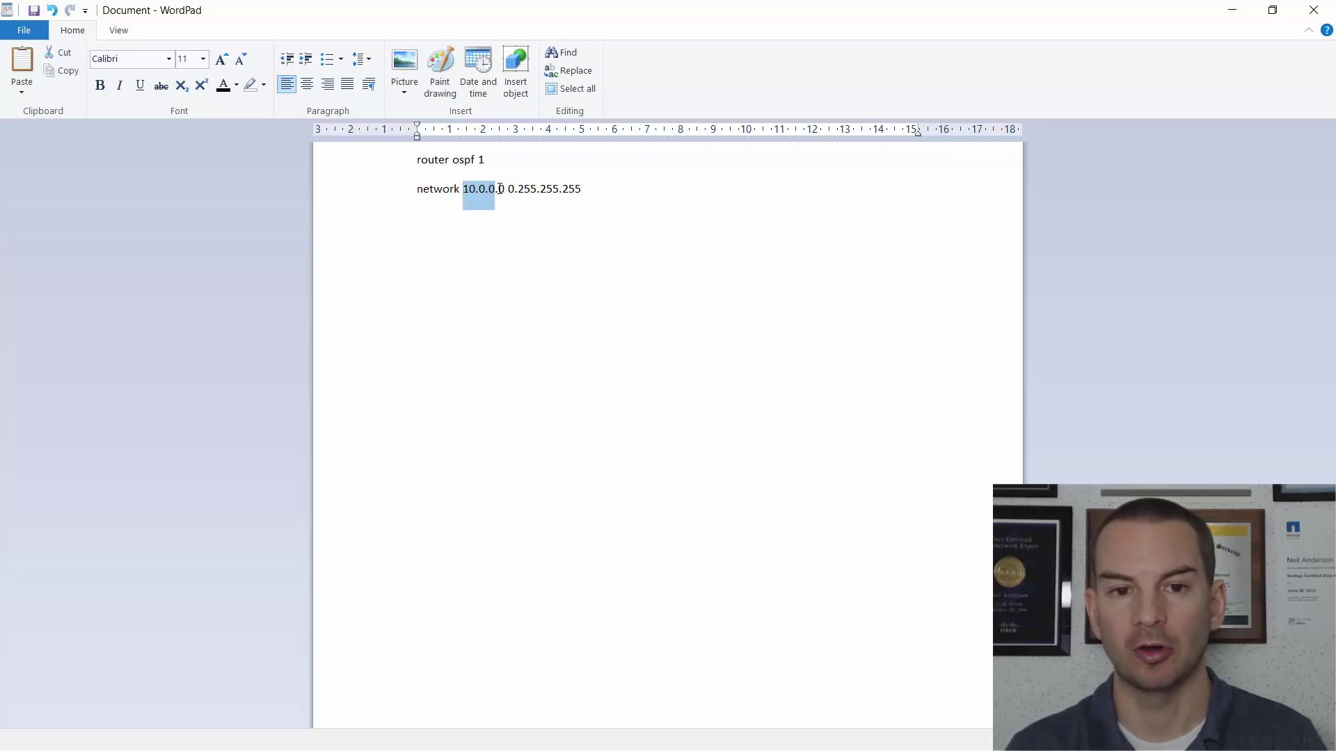
left_click(596, 195)
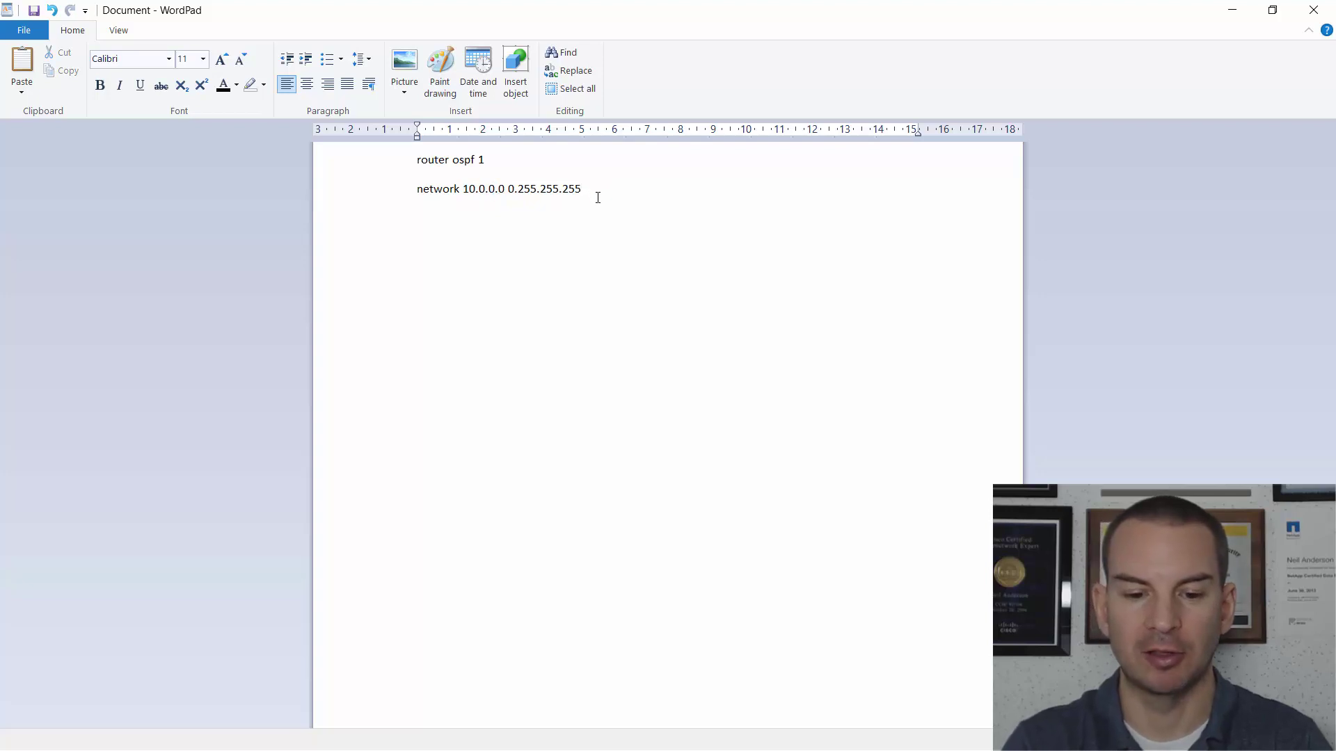
type("area ")
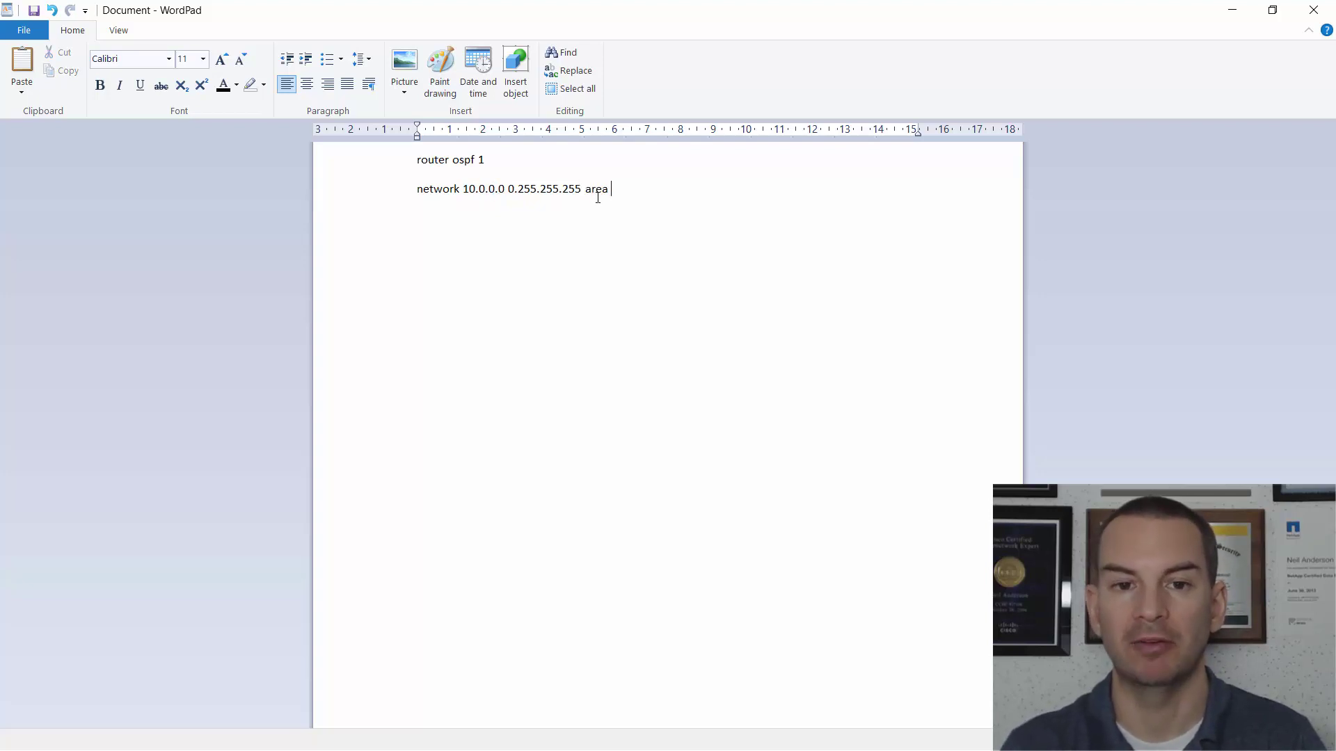
type("0")
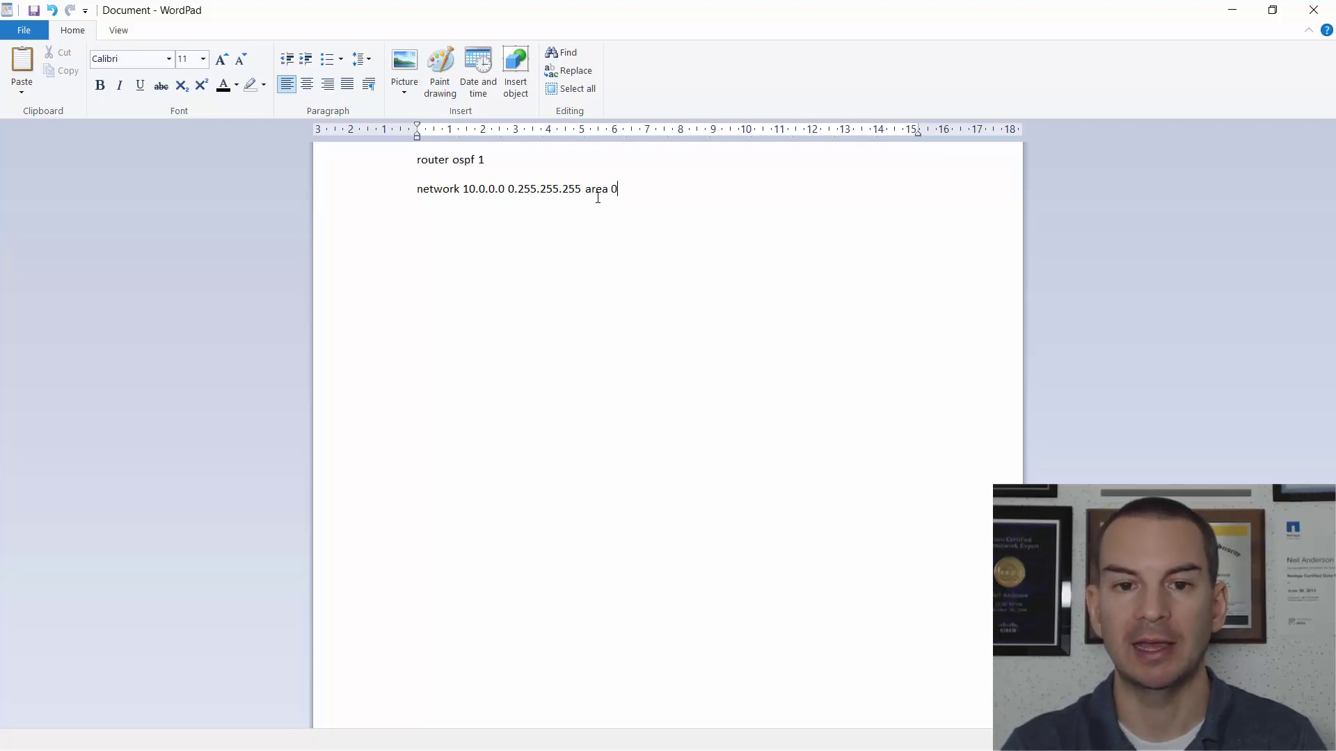
key("Return")
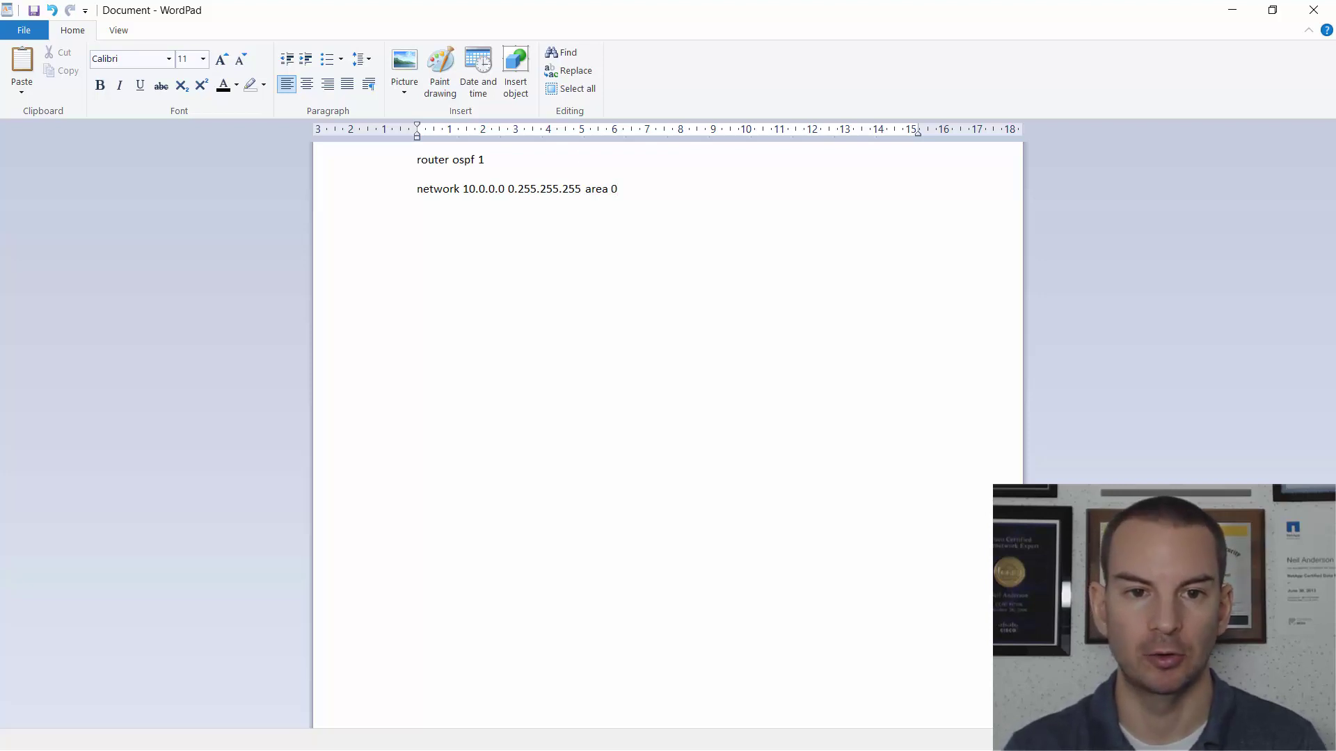
Insert the line "config t" above the router ospf line and add an empty line after the network command
left_click(418, 159)
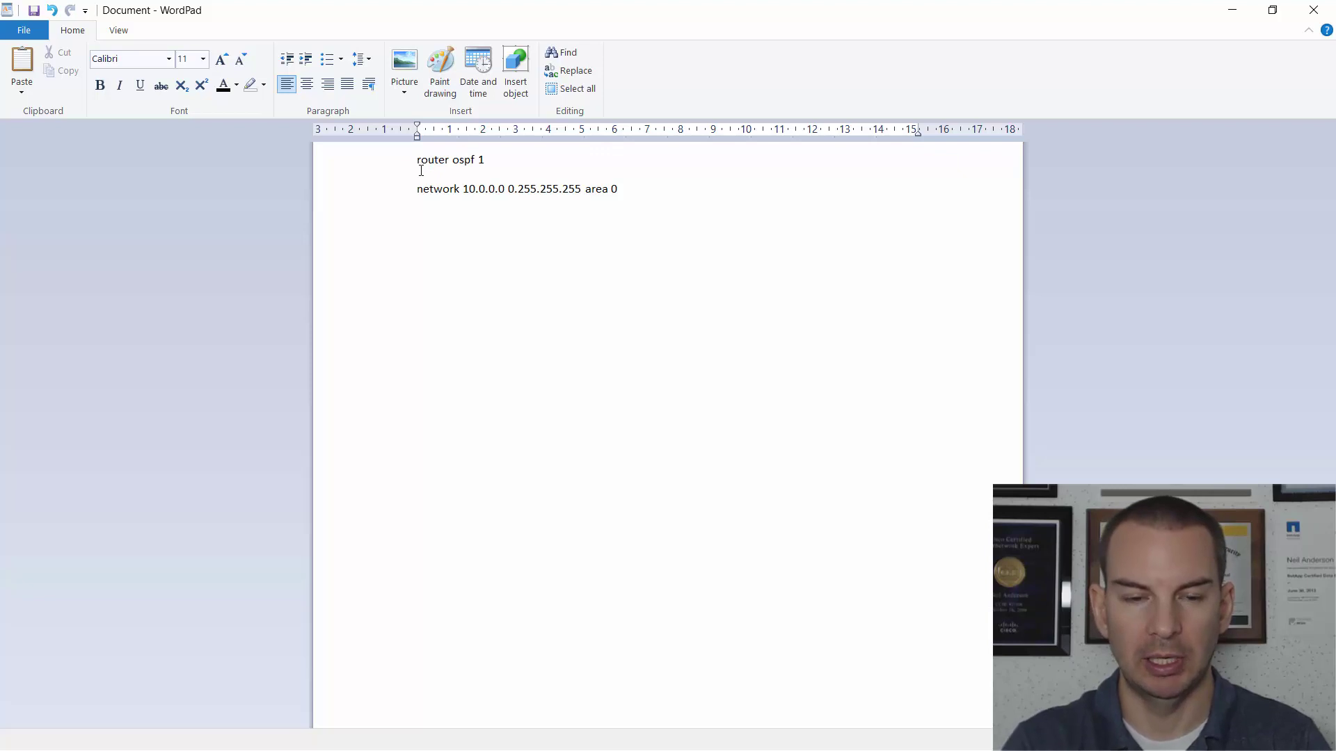
type("config t")
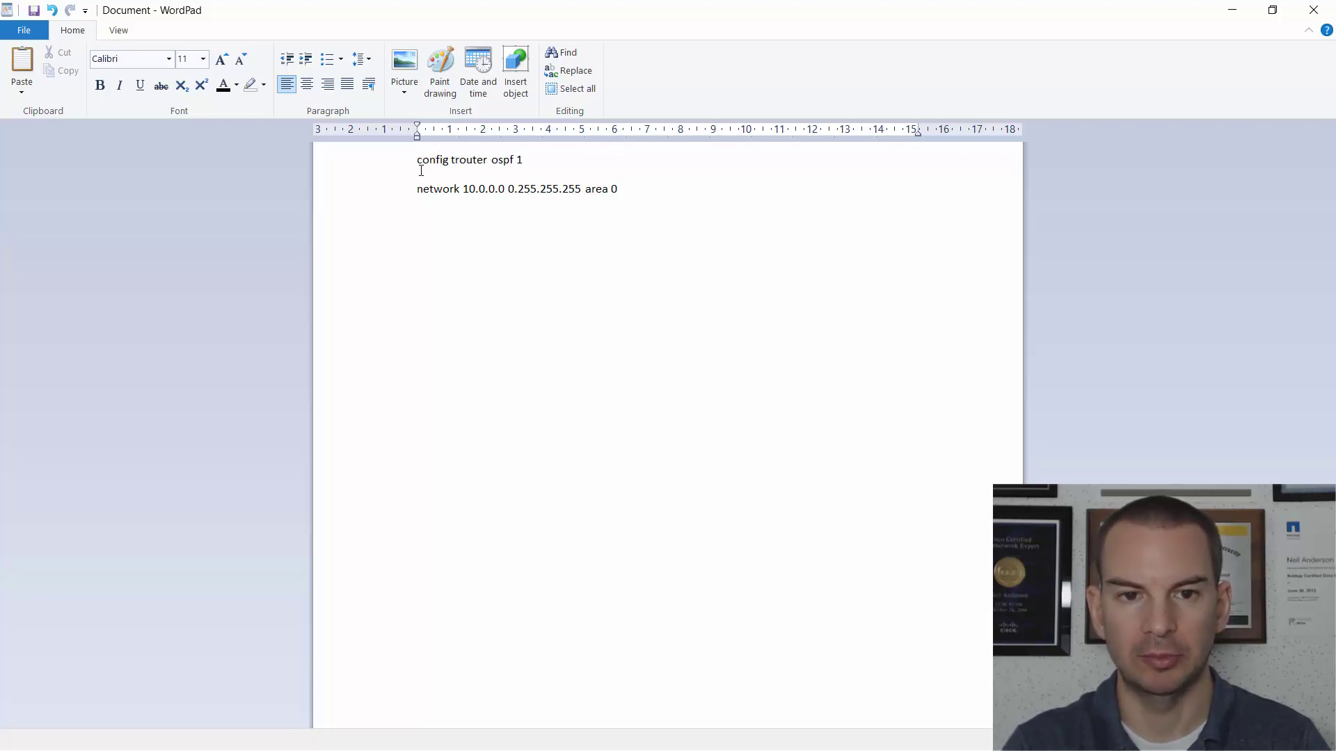
key("Return")
left_click(619, 217)
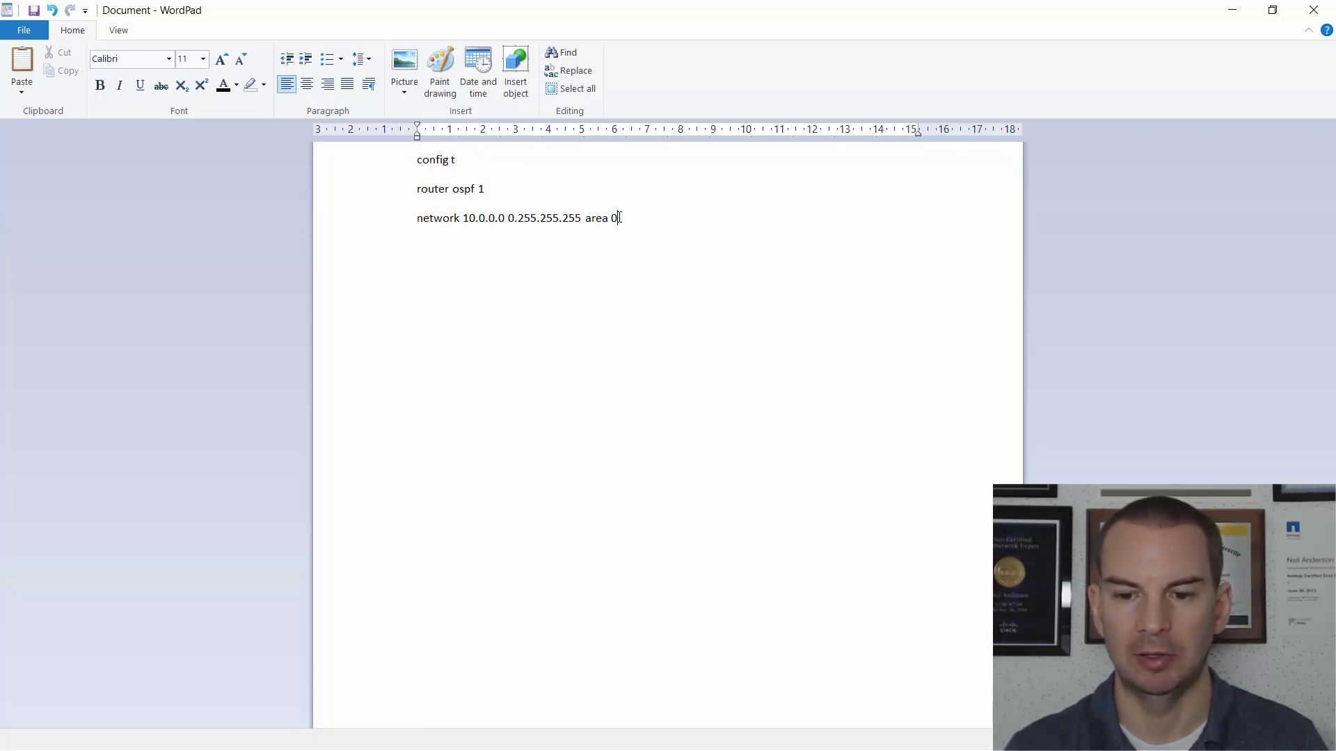
key("Return")
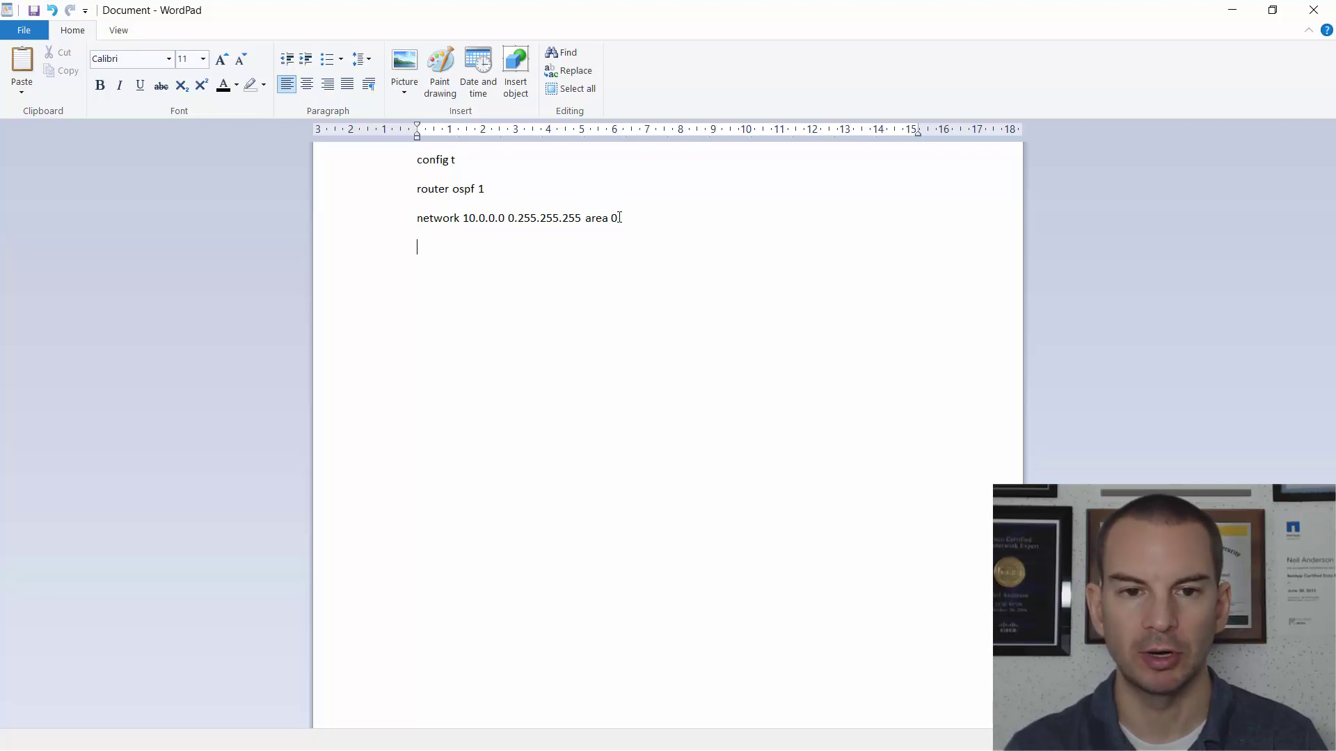
Copy all the prepared commands, switch to SuperPuTTY and paste them into the R1 console
key("ctrl+a")
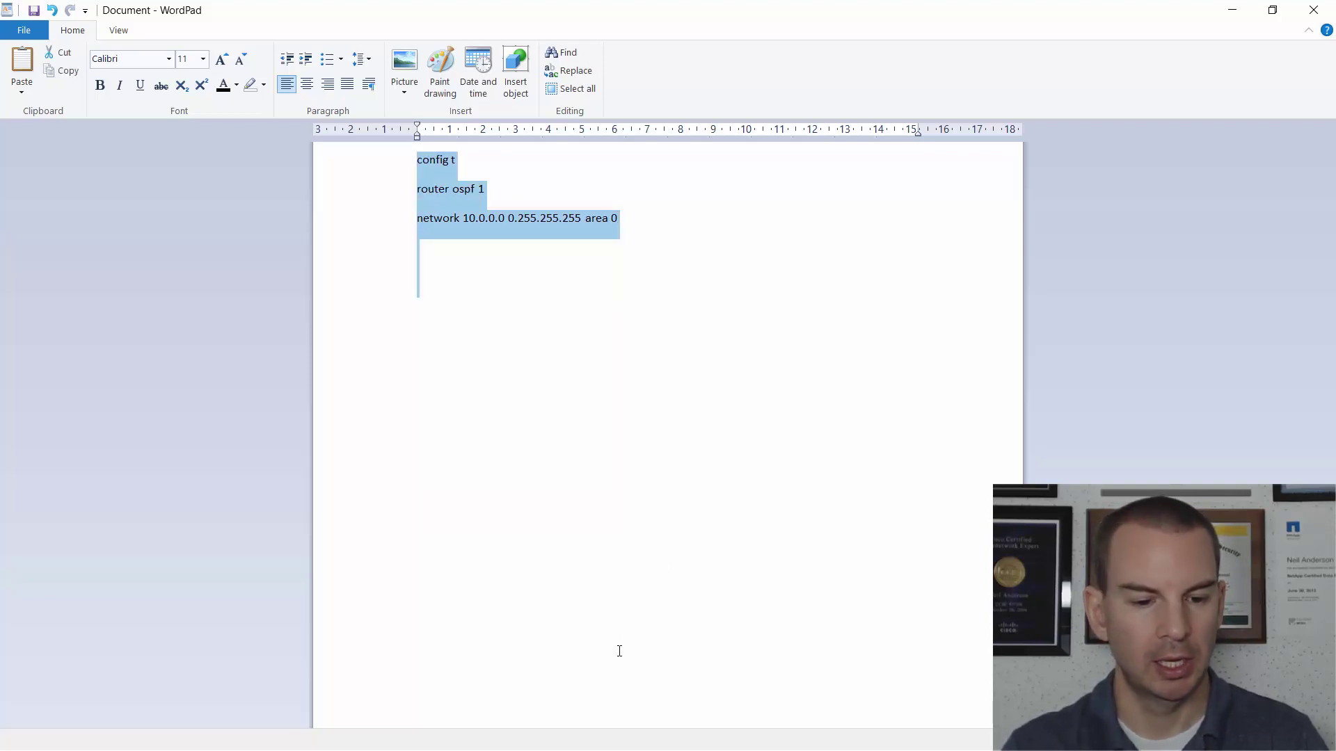
key("alt+Tab")
key("Tab")
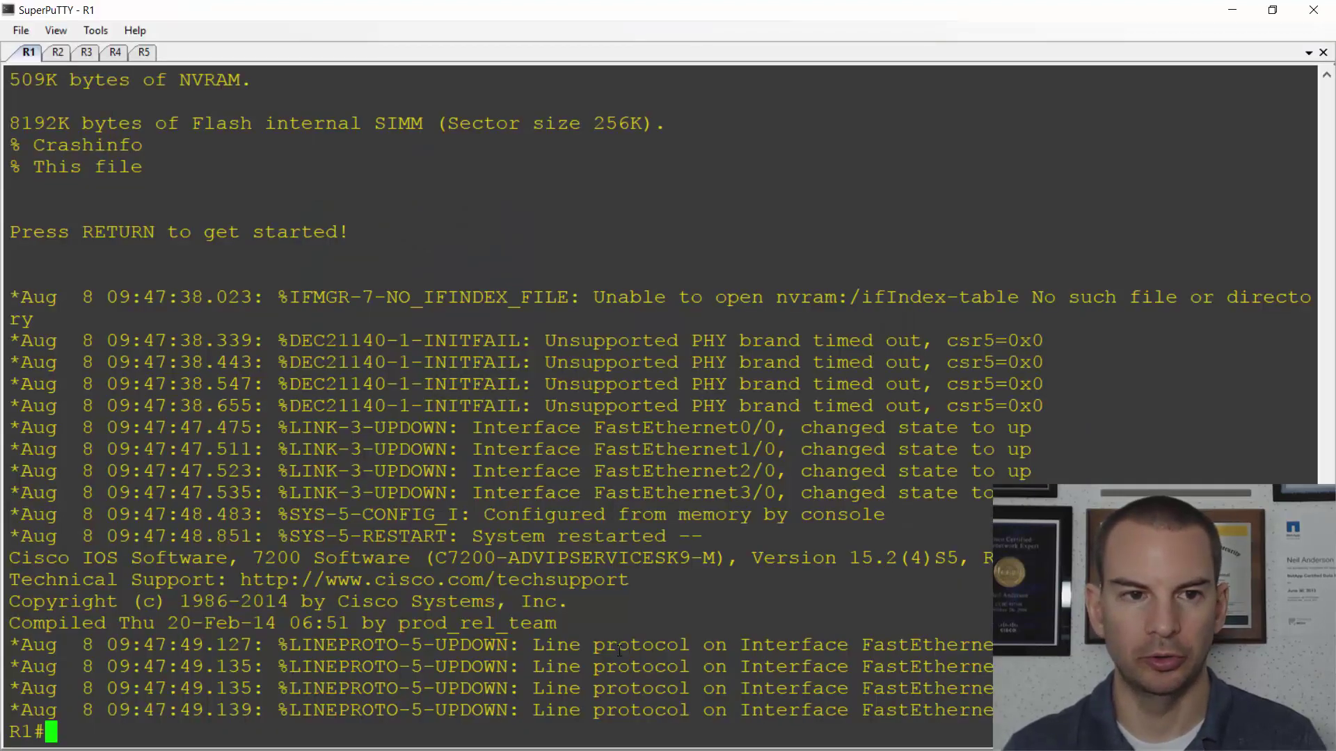
right_click(80, 432)
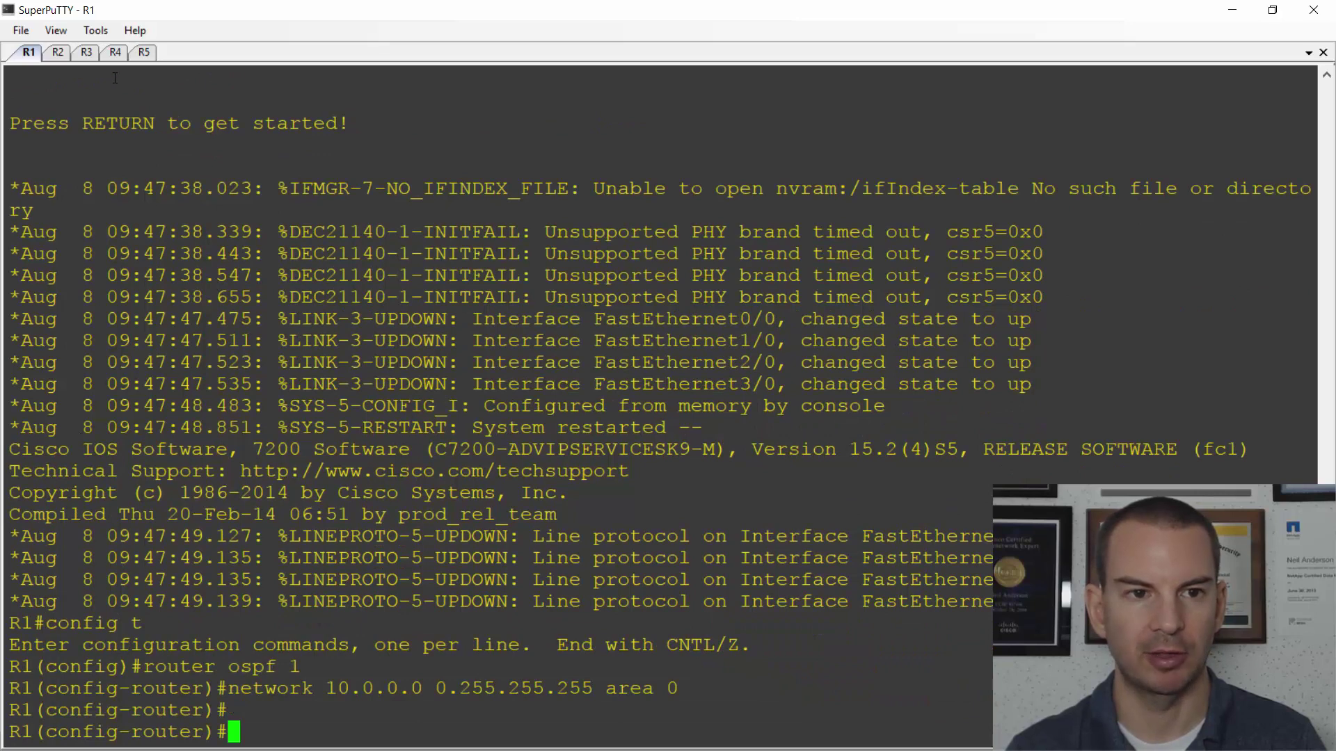
Paste the same OSPF configuration commands into the consoles of routers R2, R3, R4 and R5
left_click(61, 54)
right_click(134, 80)
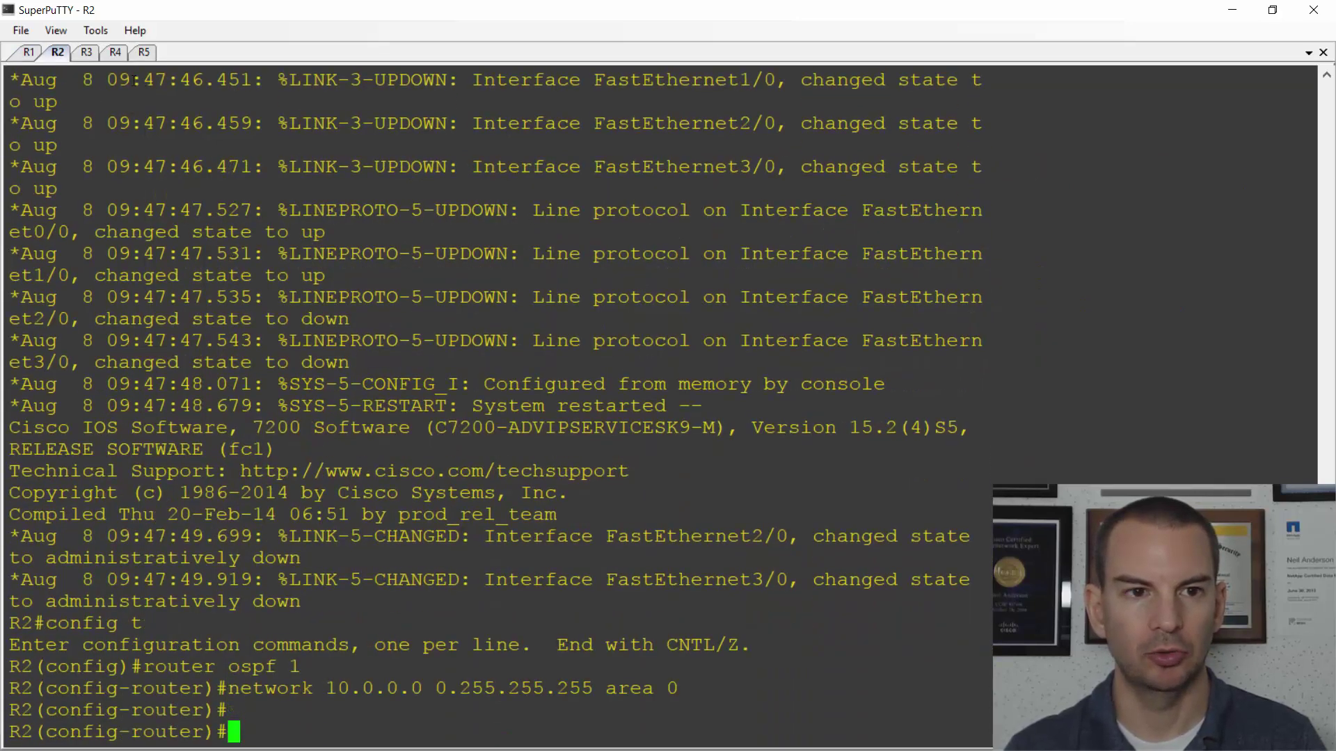
left_click(93, 55)
right_click(114, 106)
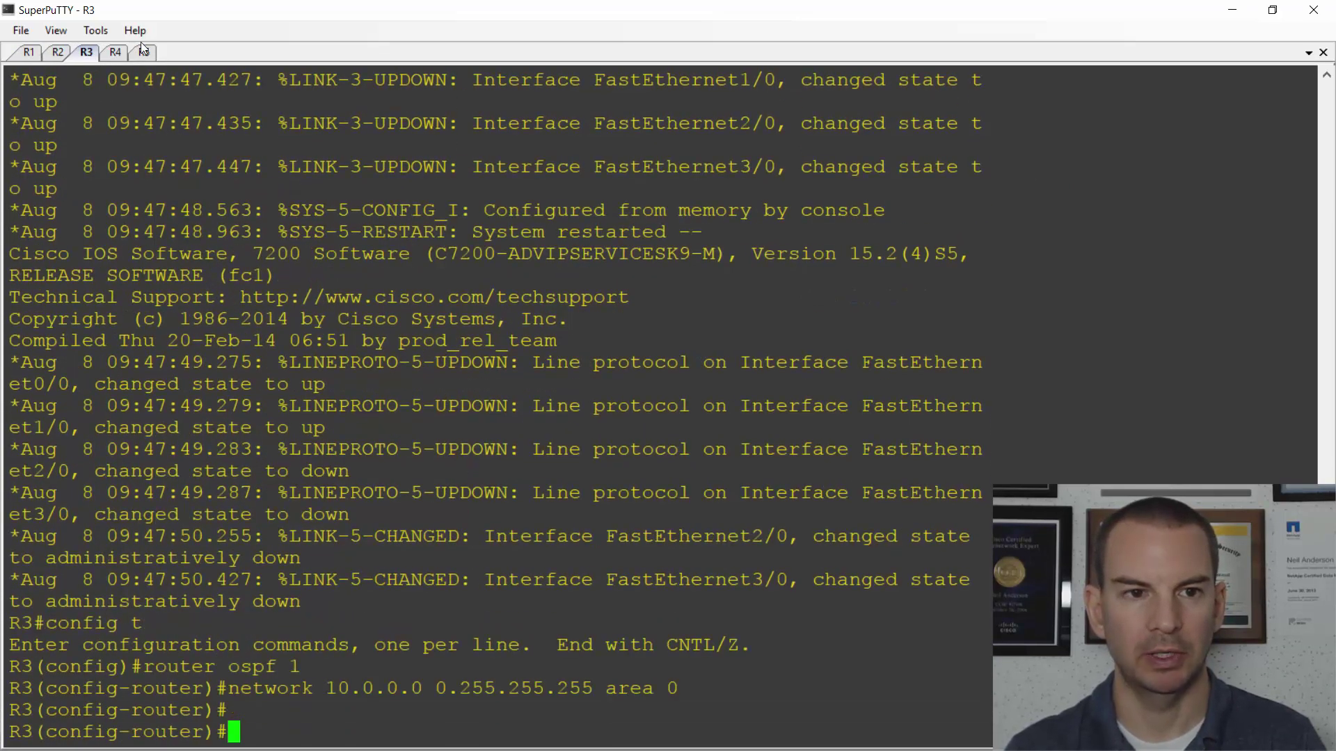
left_click(115, 52)
right_click(116, 143)
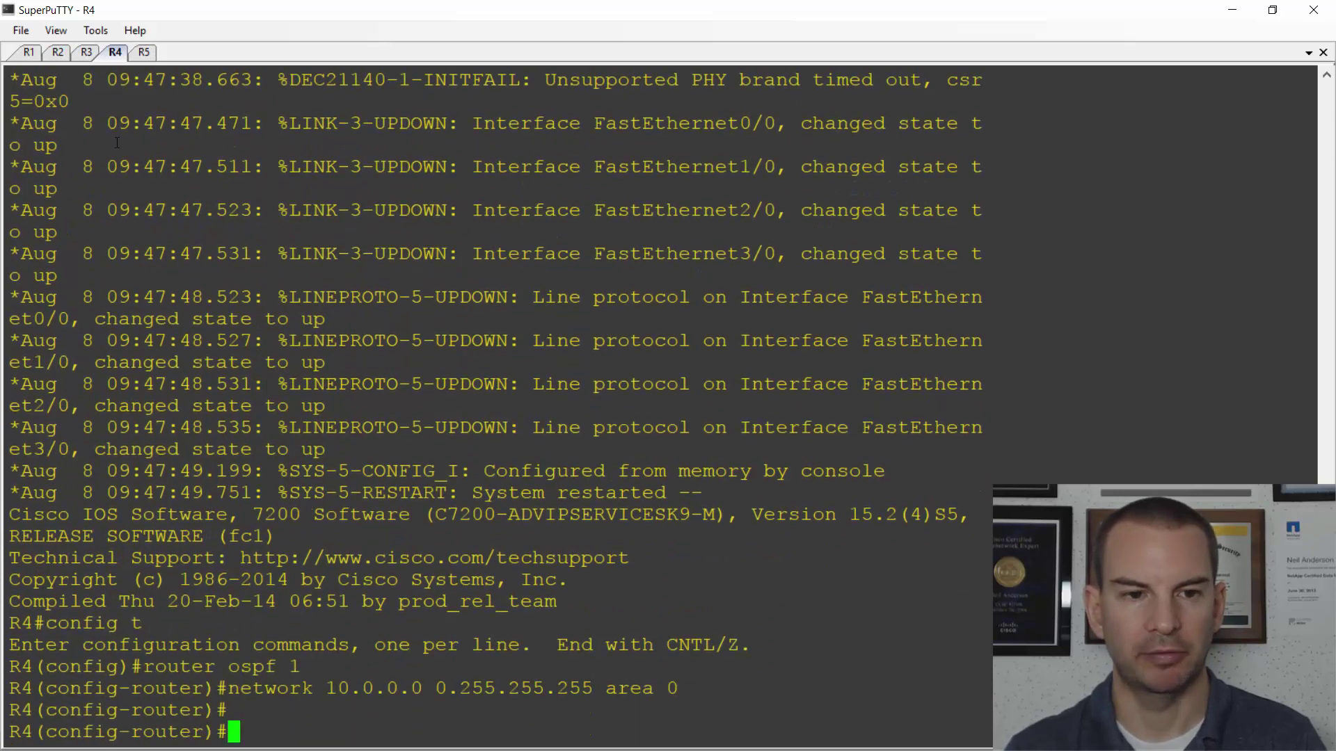
left_click(144, 52)
right_click(161, 128)
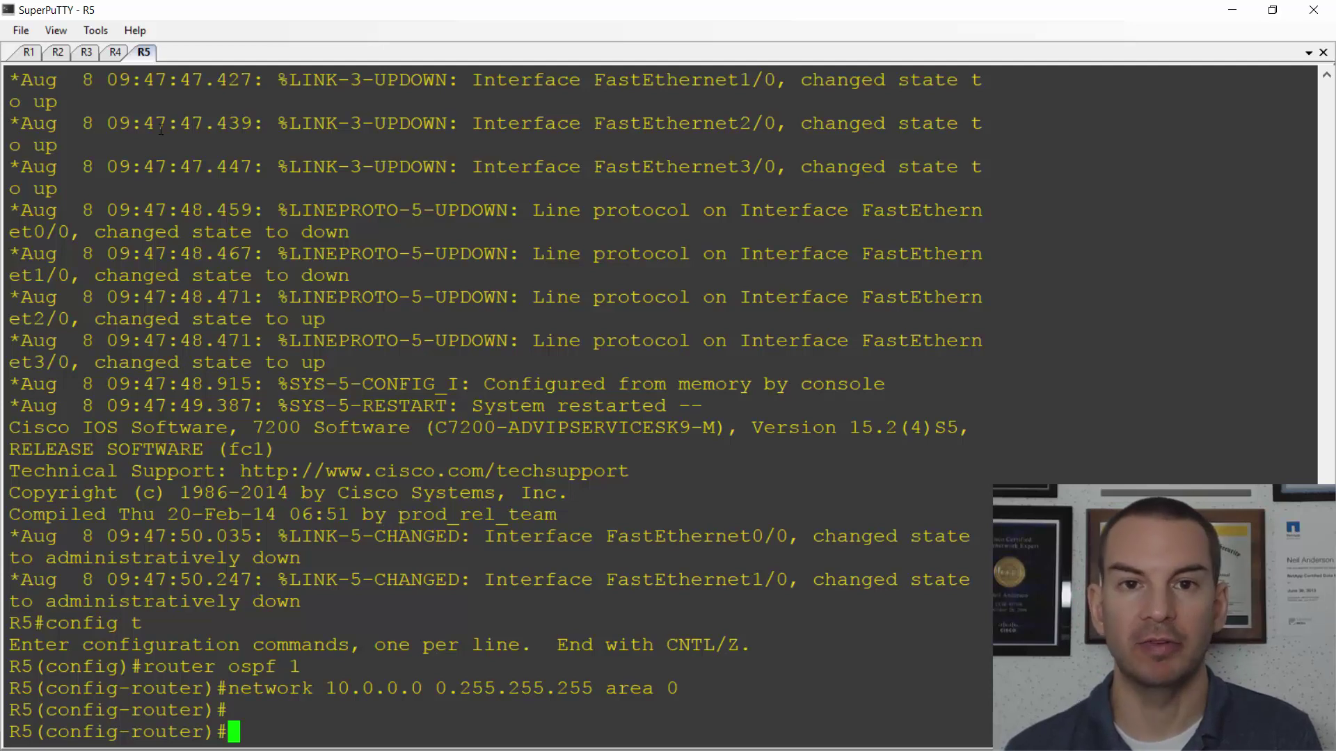
On R1, leave configuration mode and display the OSPF part of the running configuration with "sh run | section ospf"
left_click(29, 53)
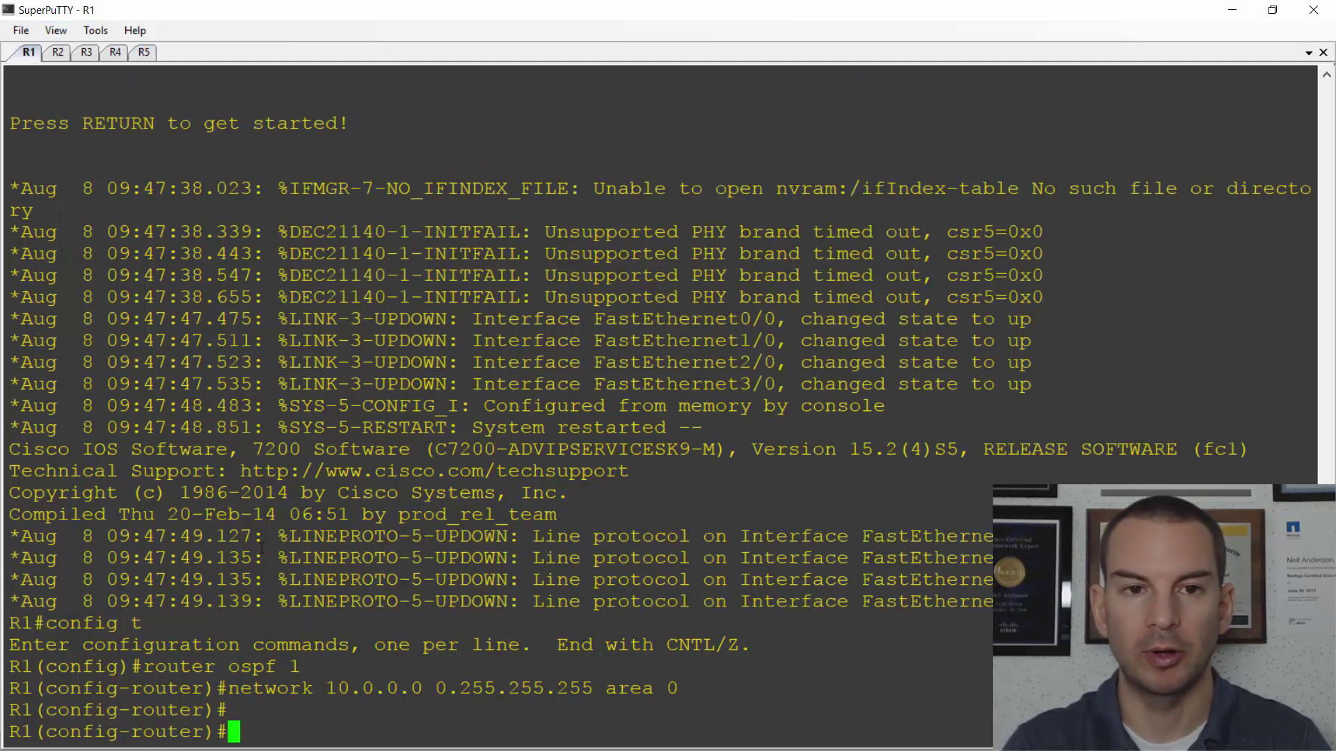
type("end")
key("Return")
type("sh")
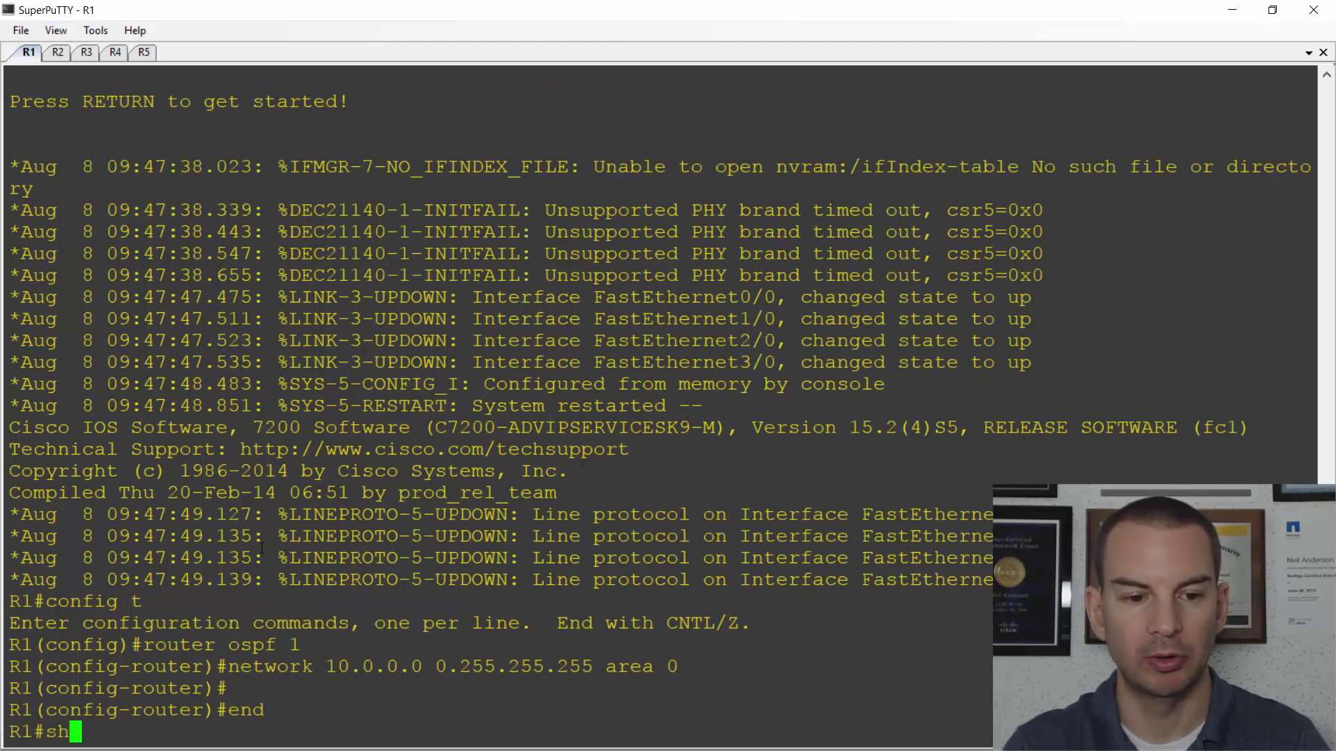
type(" run |")
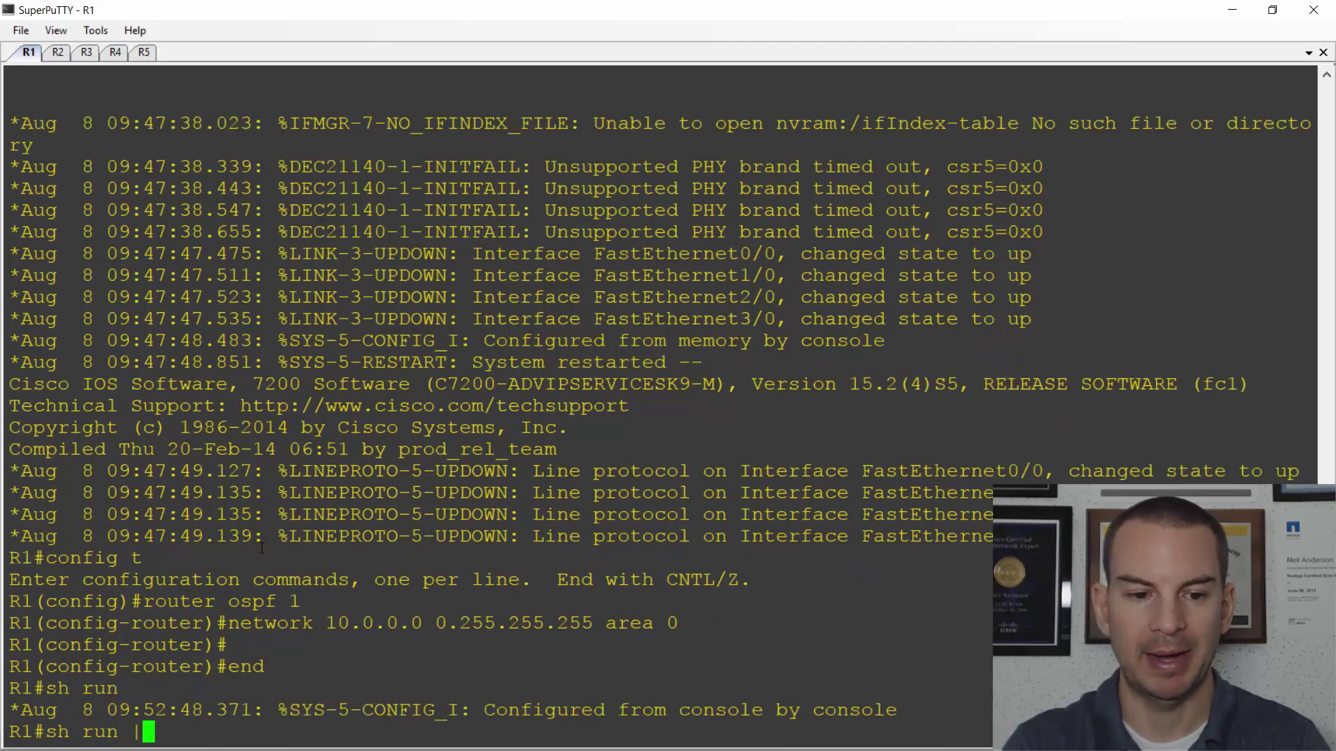
type(" section ")
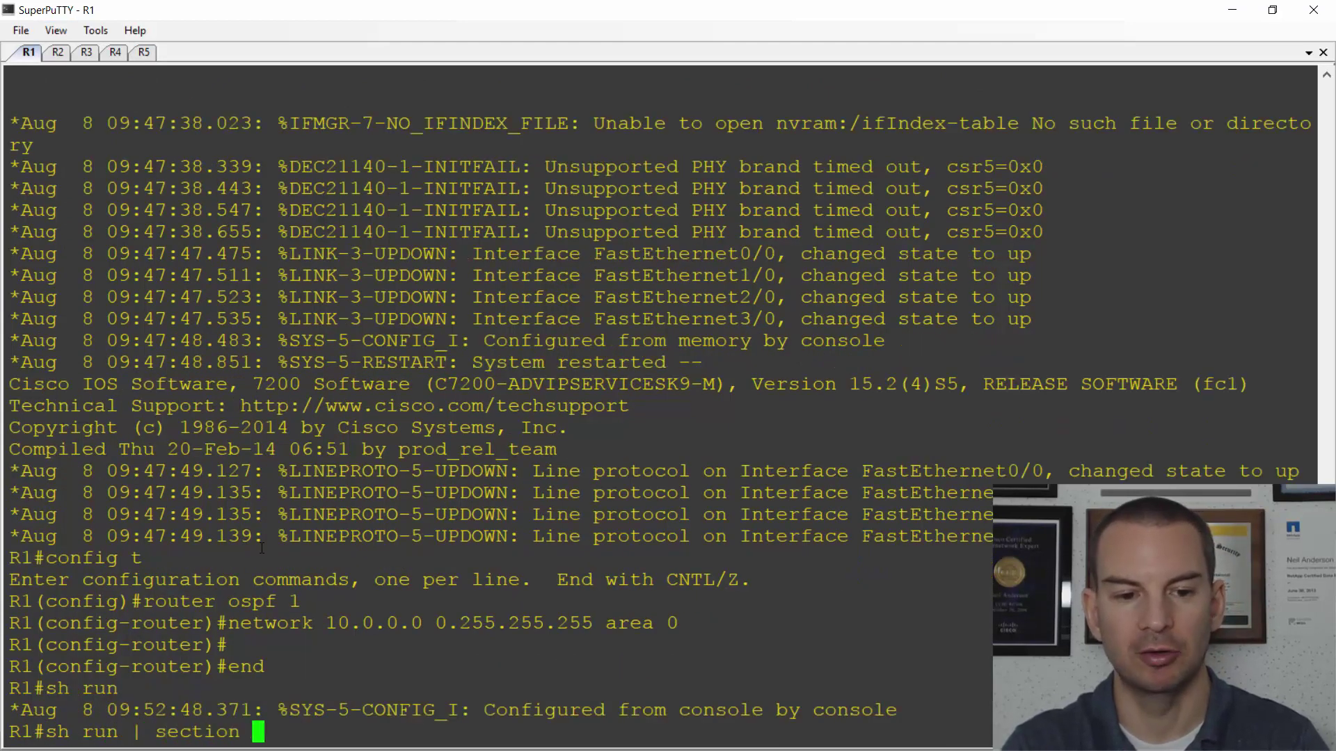
type("ospf")
key("Return")
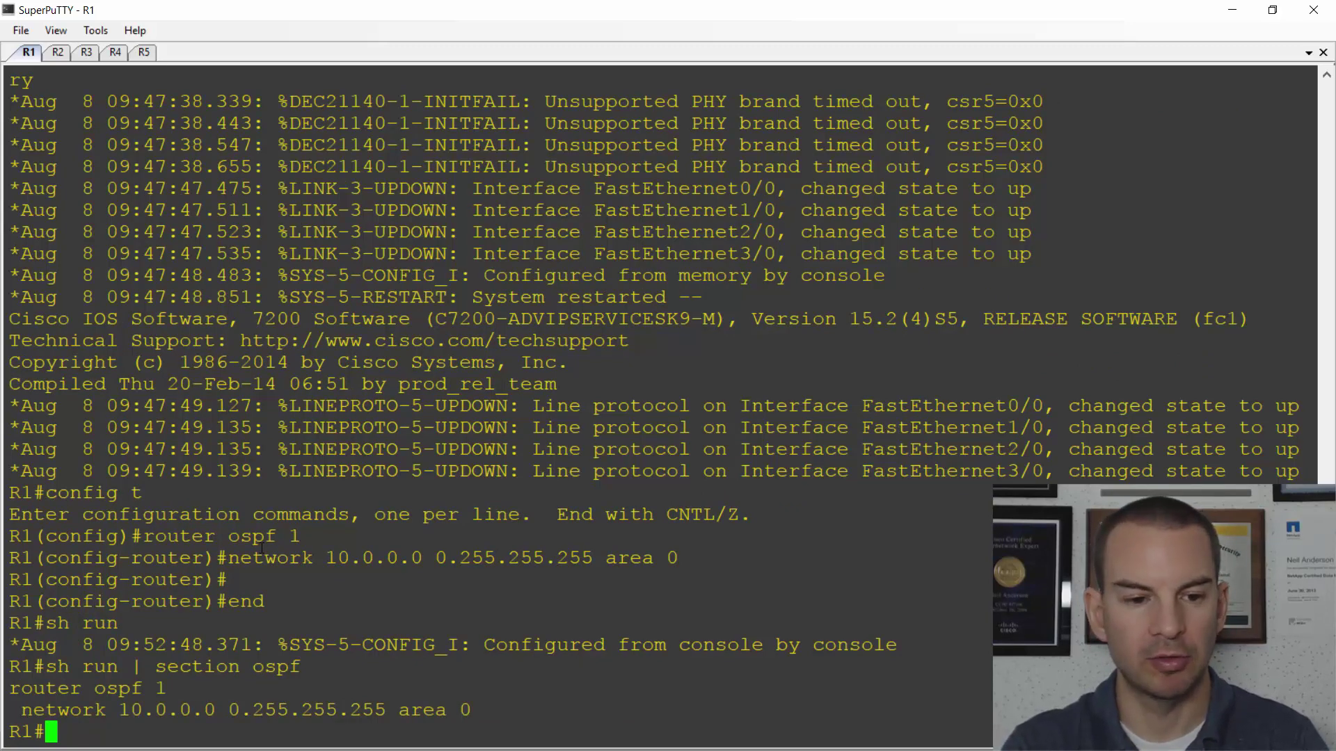
Run "sh ip protocols" on R1 and examine the routing protocol, the advertised network and the routing information sources
type("sh ip ")
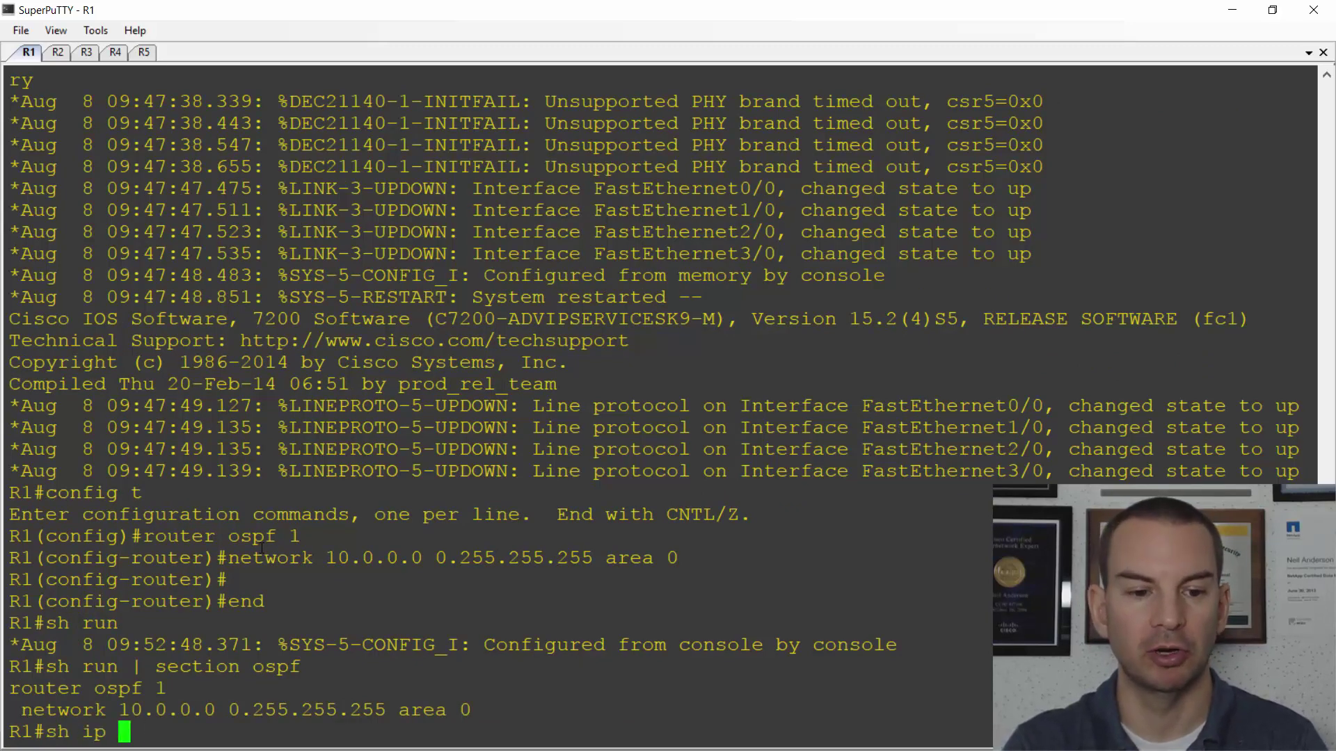
type("protocols")
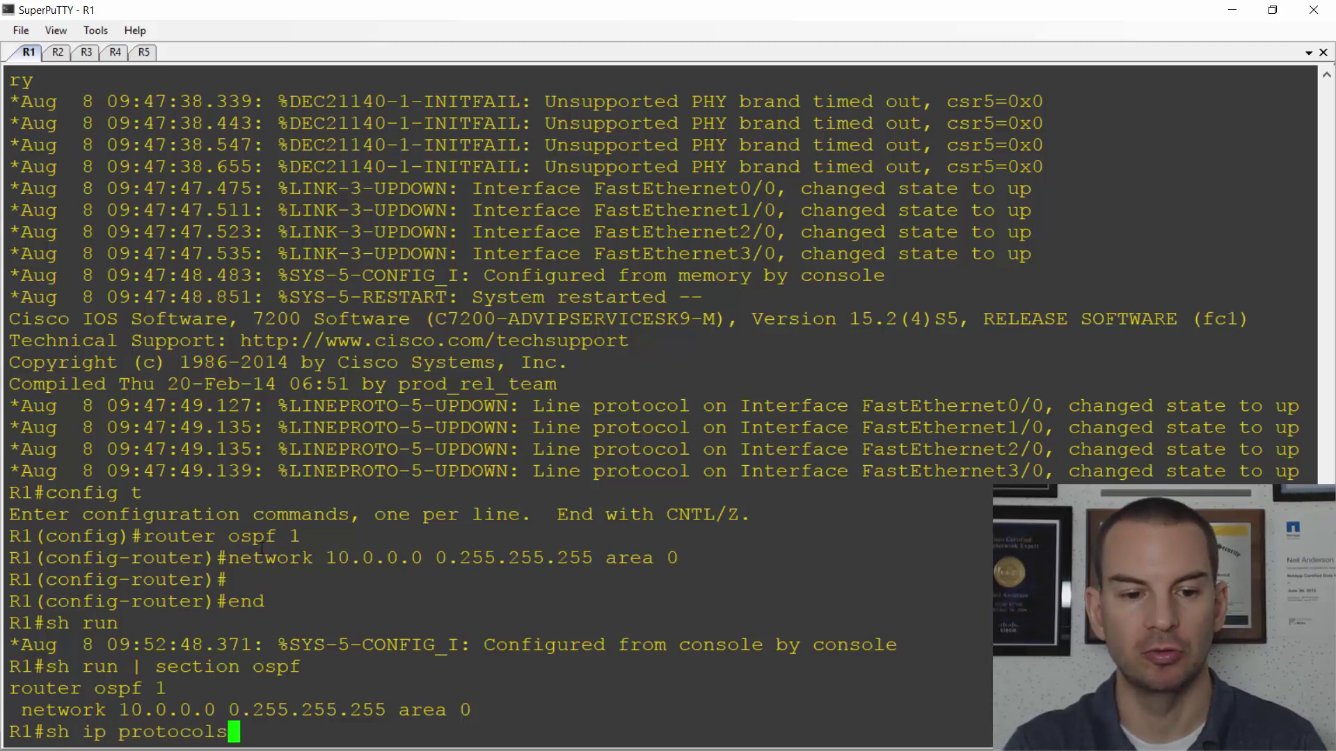
key("Return")
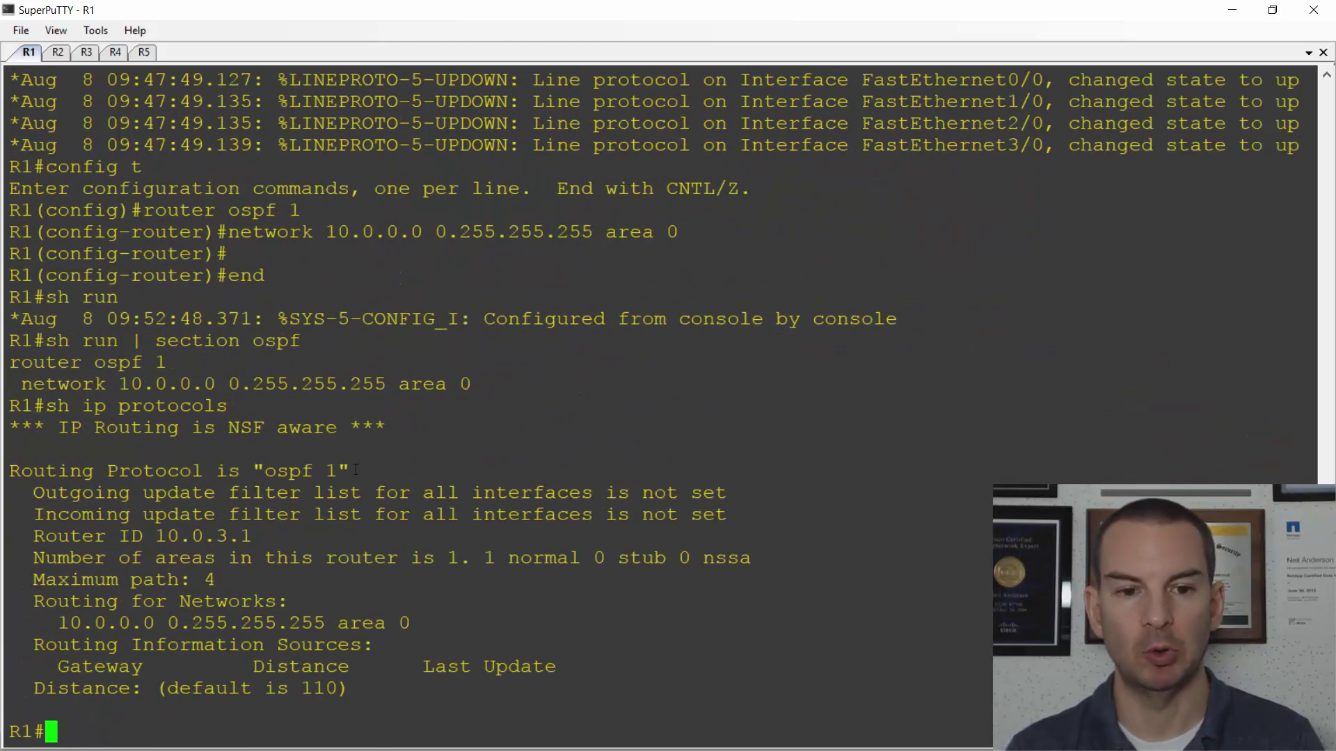
left_click_drag(356, 470, 258, 471)
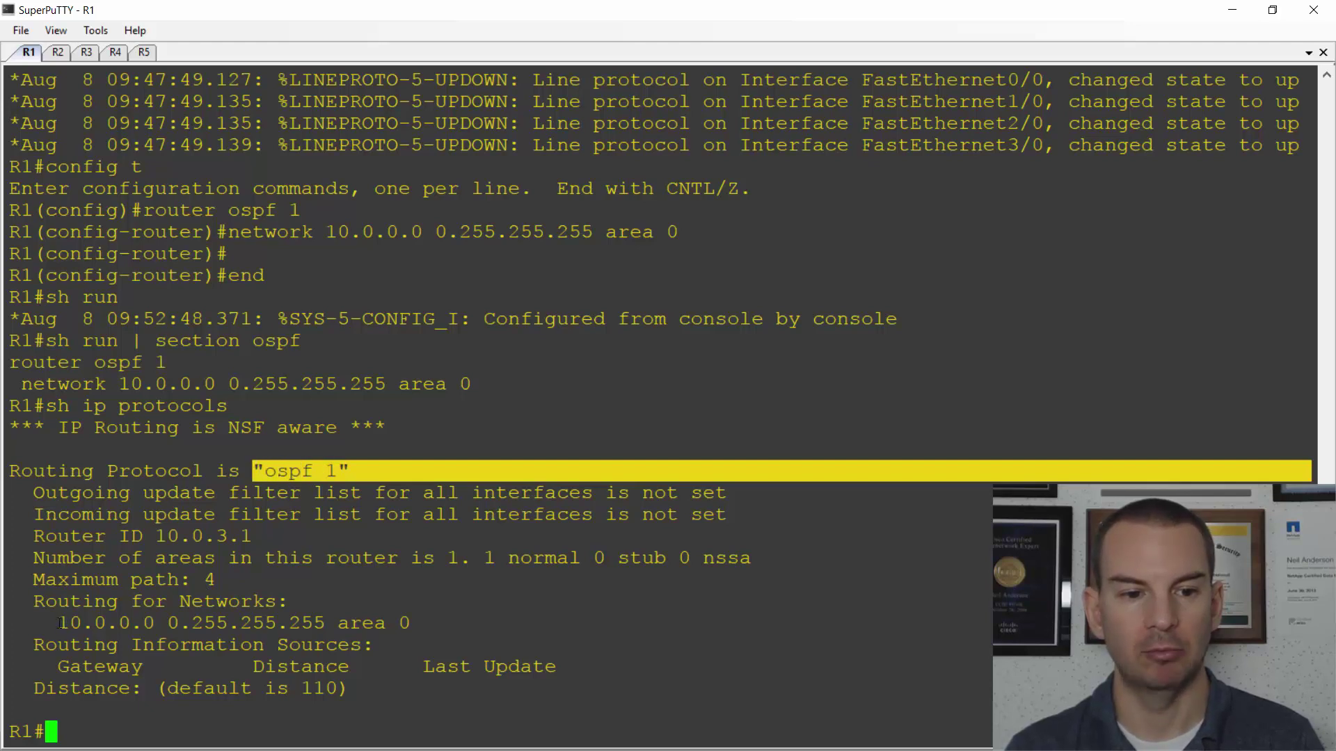
left_click_drag(58, 623, 114, 621)
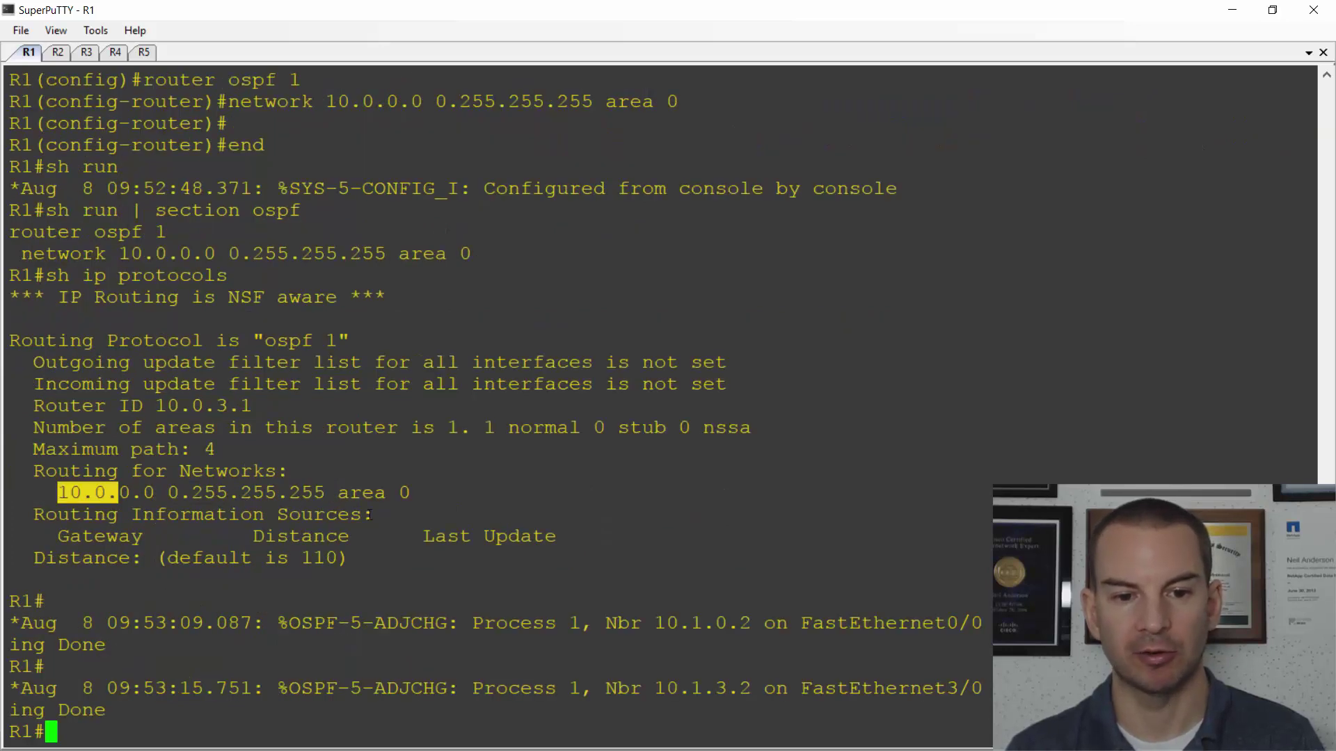
left_click_drag(371, 514, 34, 519)
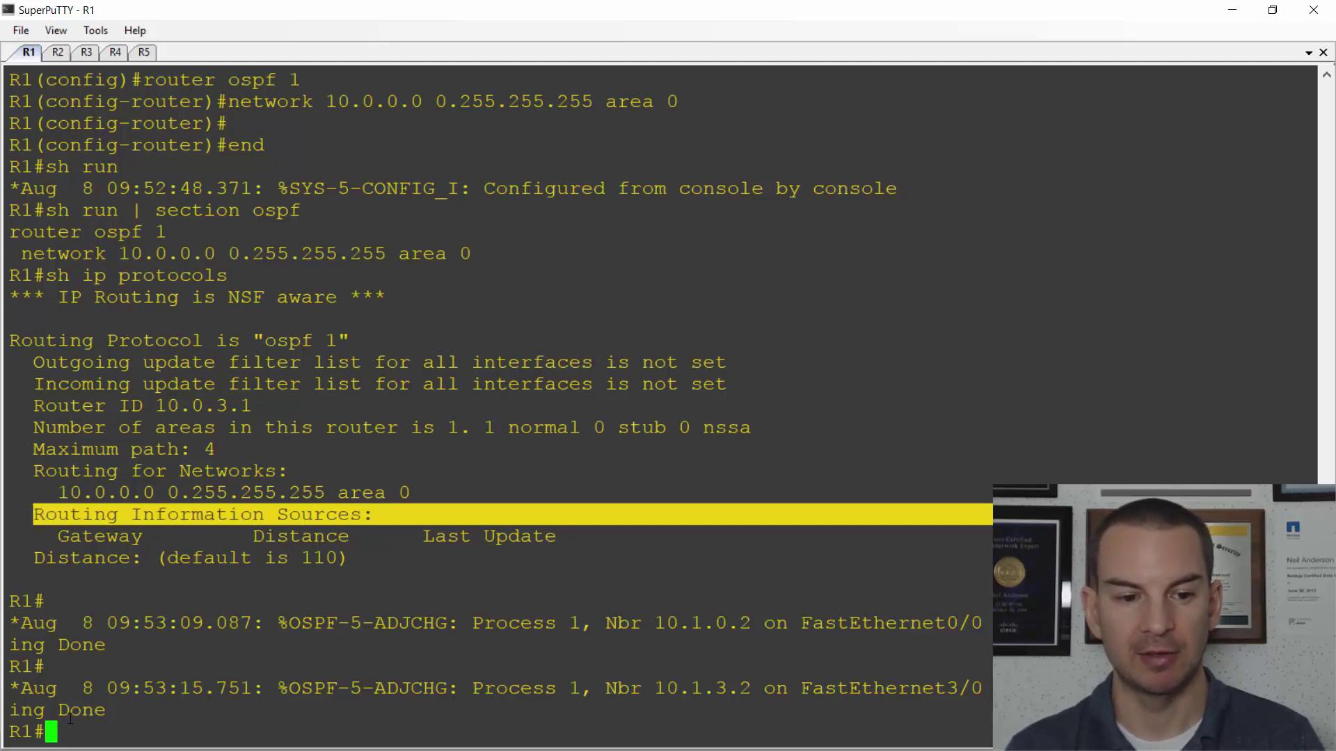
Review the OSPF adjacency messages on R1, then run "sh ip ospf nei" and examine the listed neighbor IDs
left_click_drag(102, 707, 12, 628)
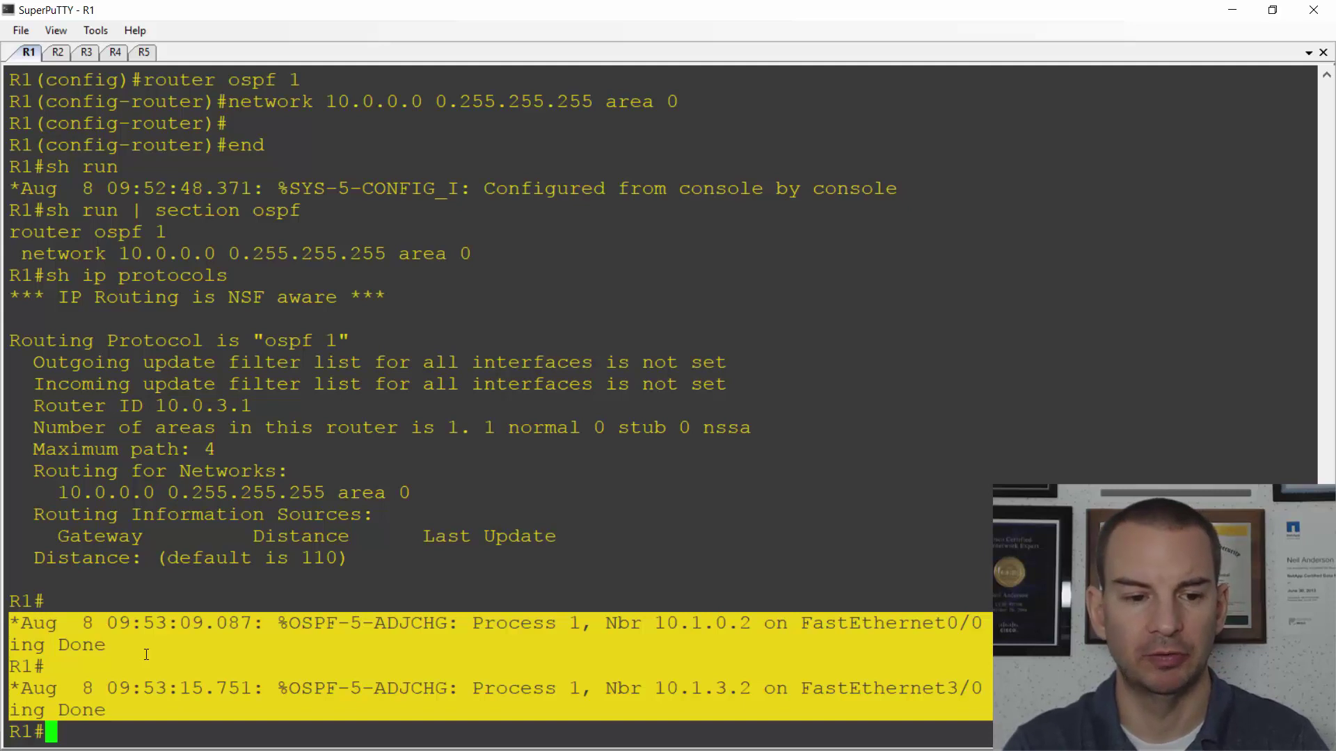
type("sh ip osp")
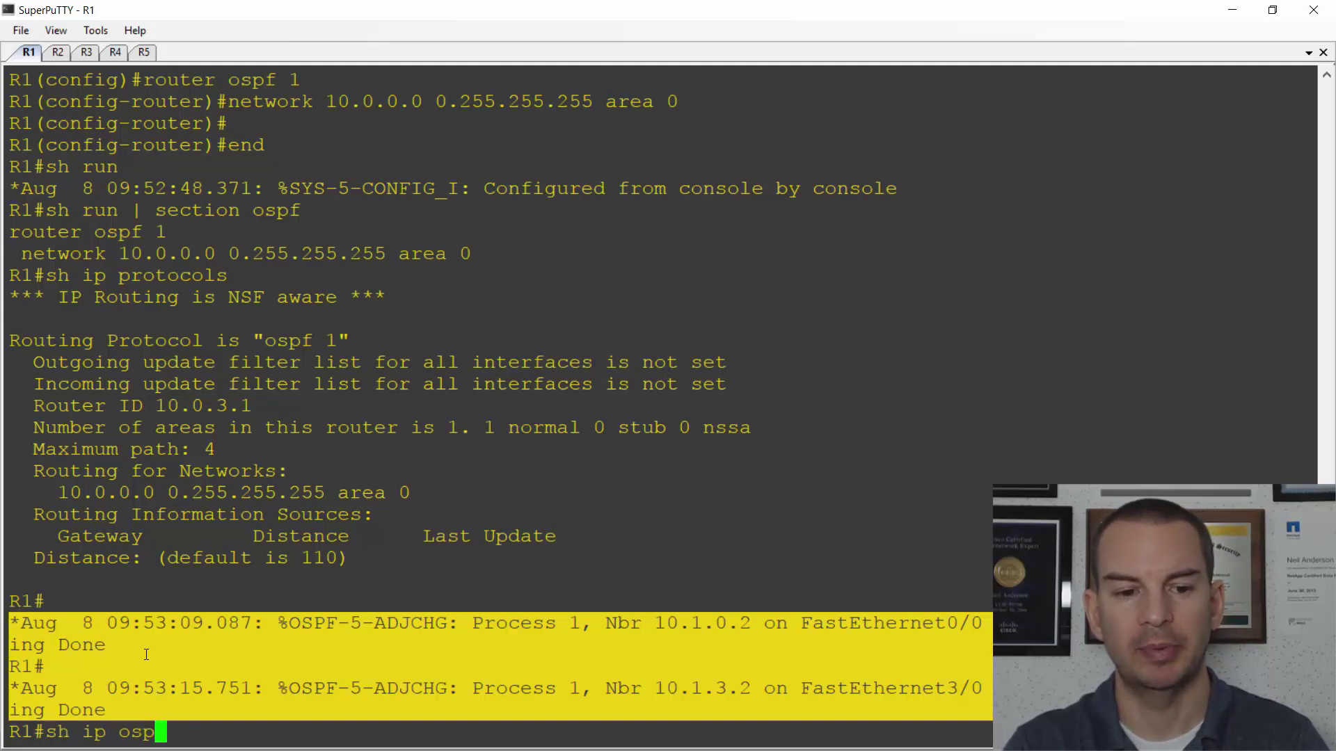
type("f nei")
key("Return")
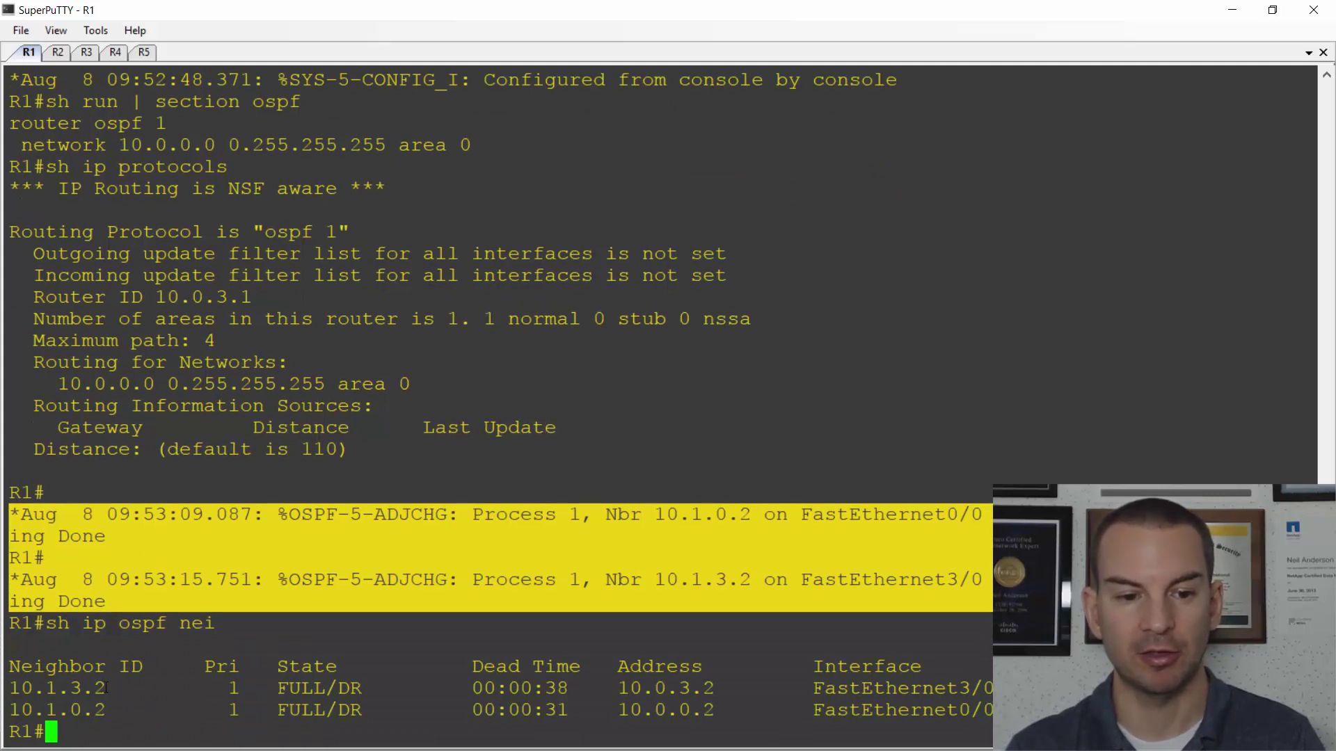
left_click_drag(116, 710, 68, 708)
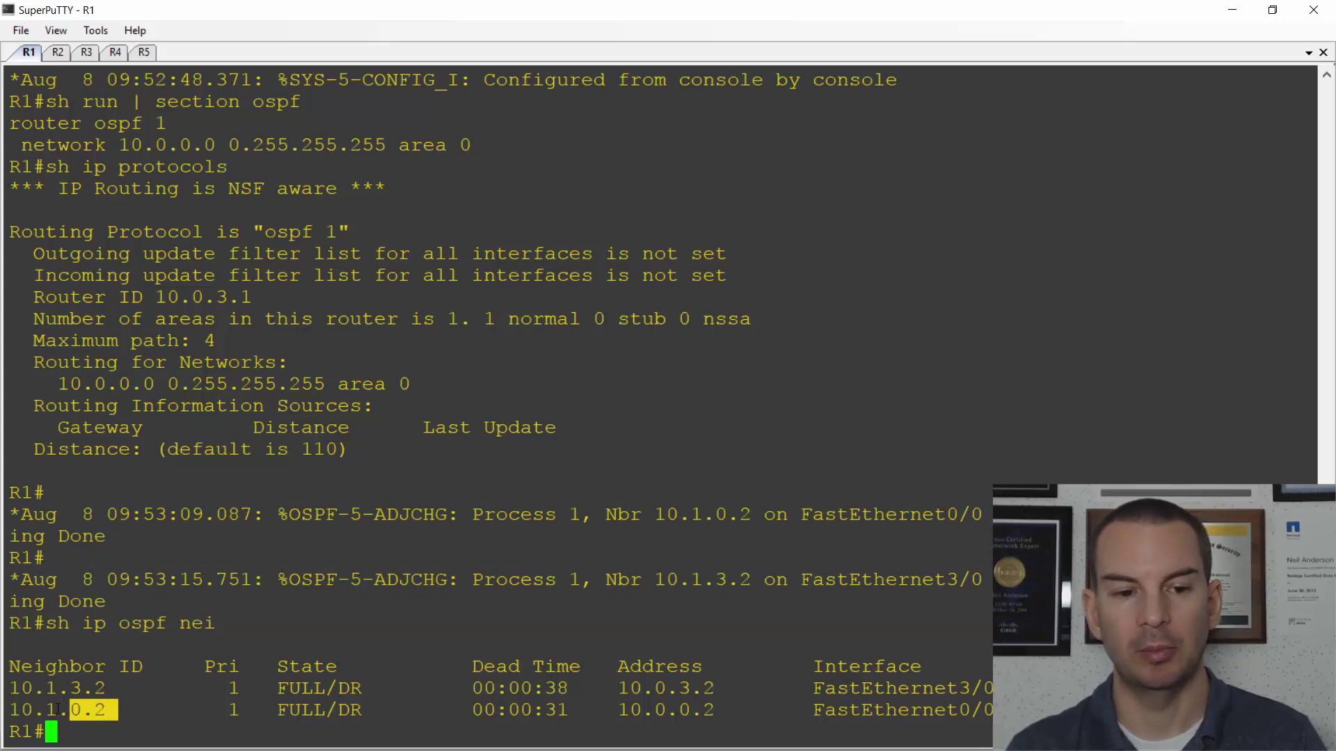
left_click_drag(58, 709, 23, 710)
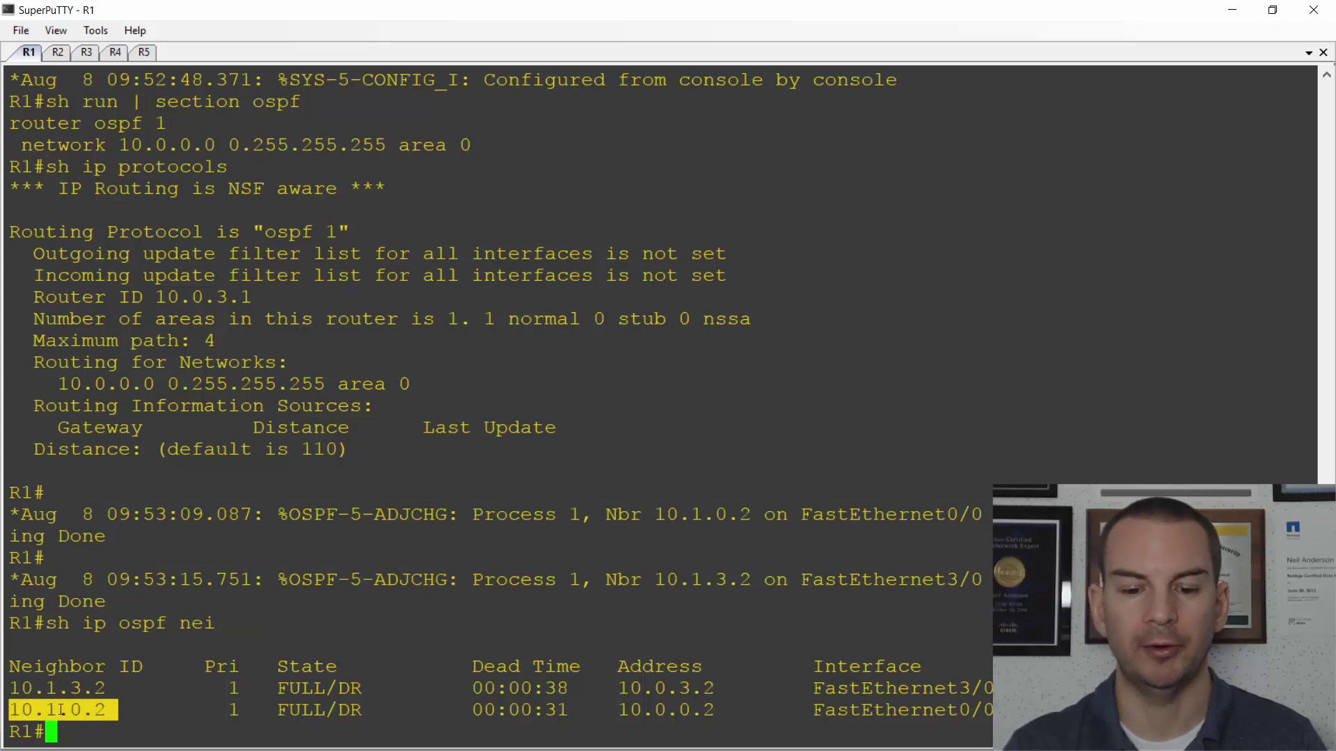
Display R1's full routing table with "sh ip route" and examine the routes learned through OSPF
type("sh ip route")
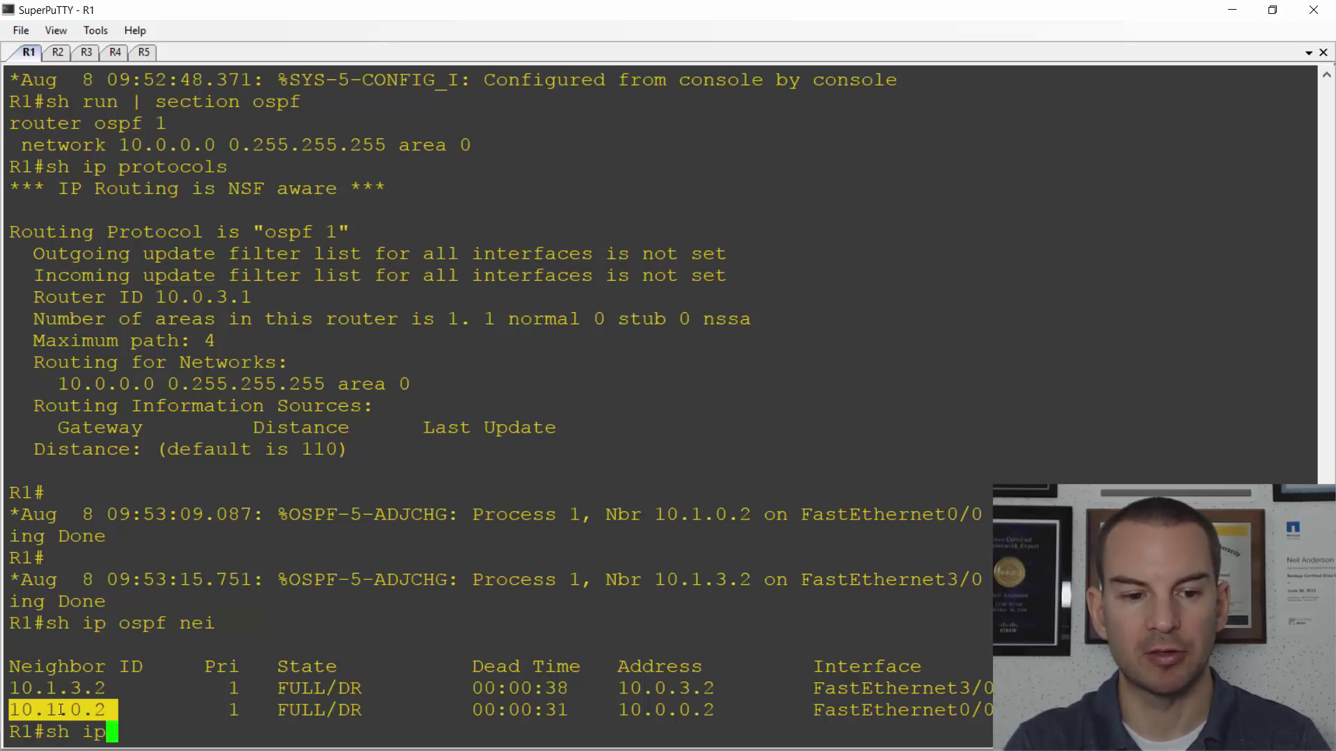
key("Return")
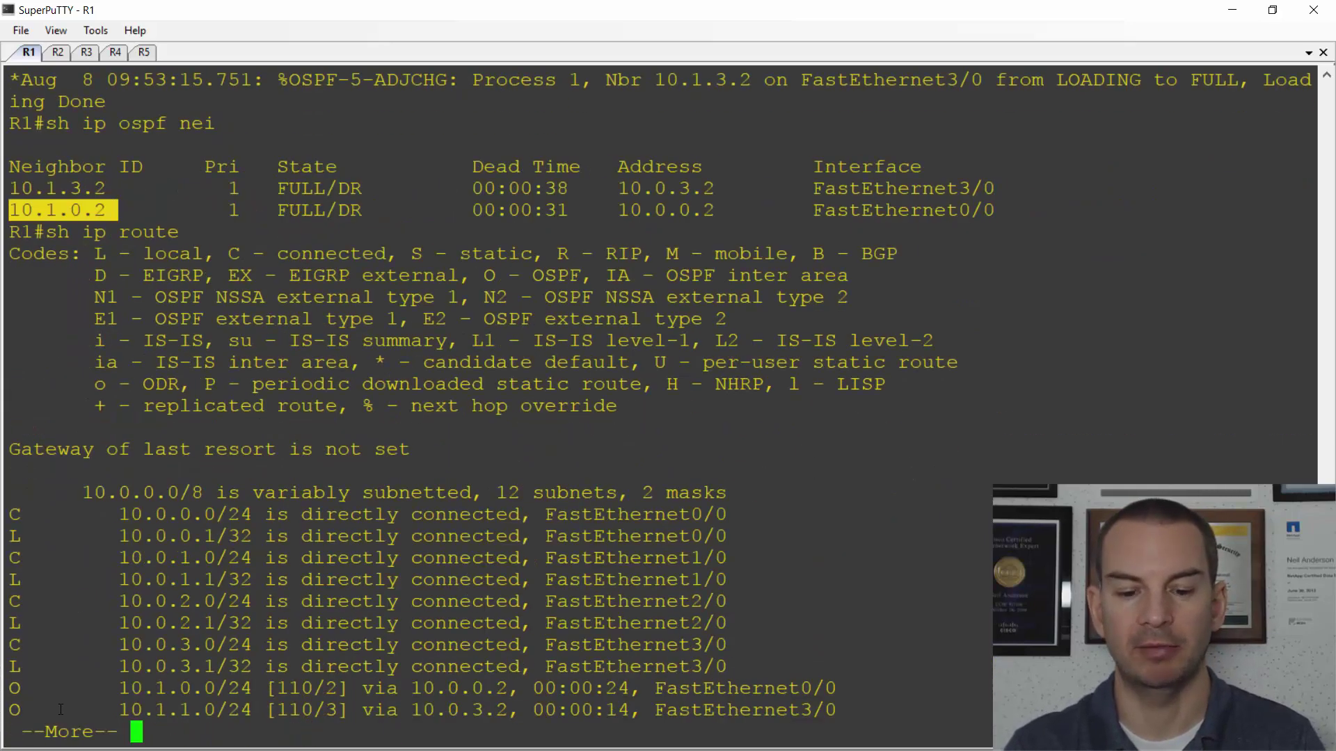
key("space")
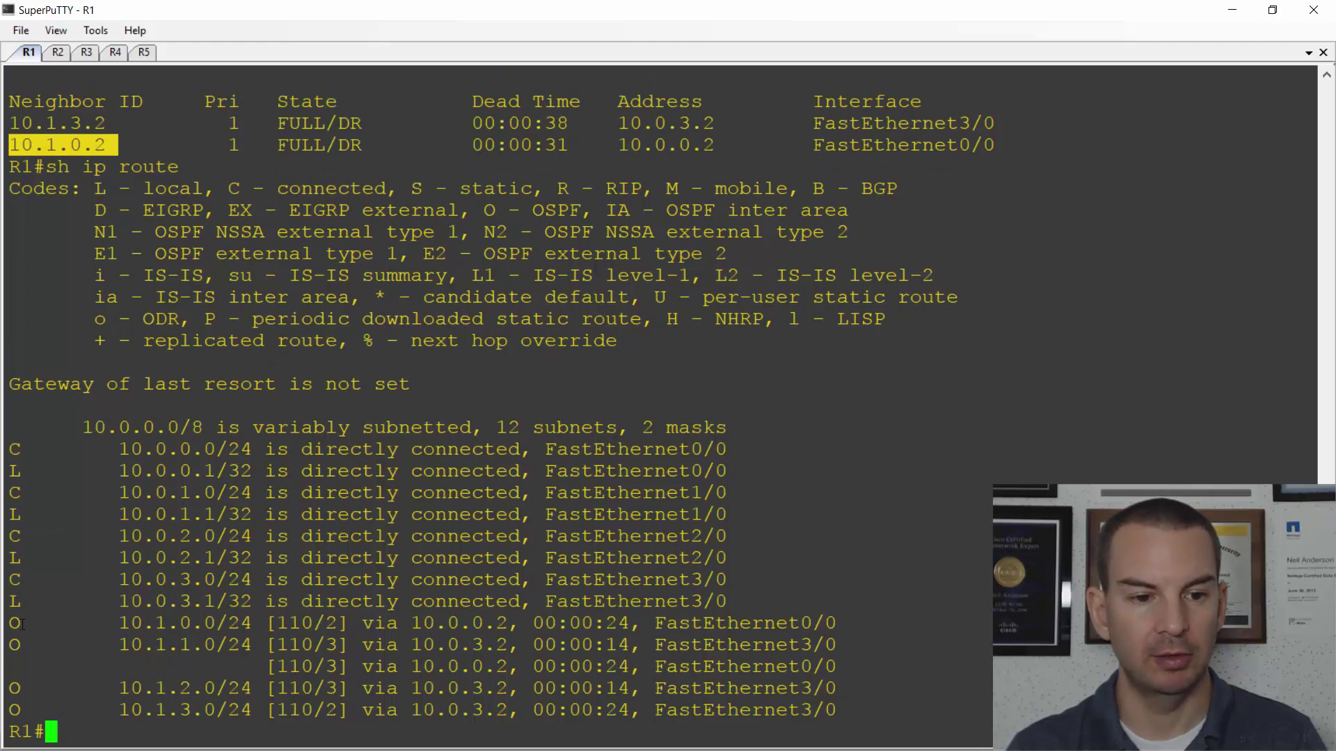
left_click(10, 496)
left_click_drag(158, 620, 832, 706)
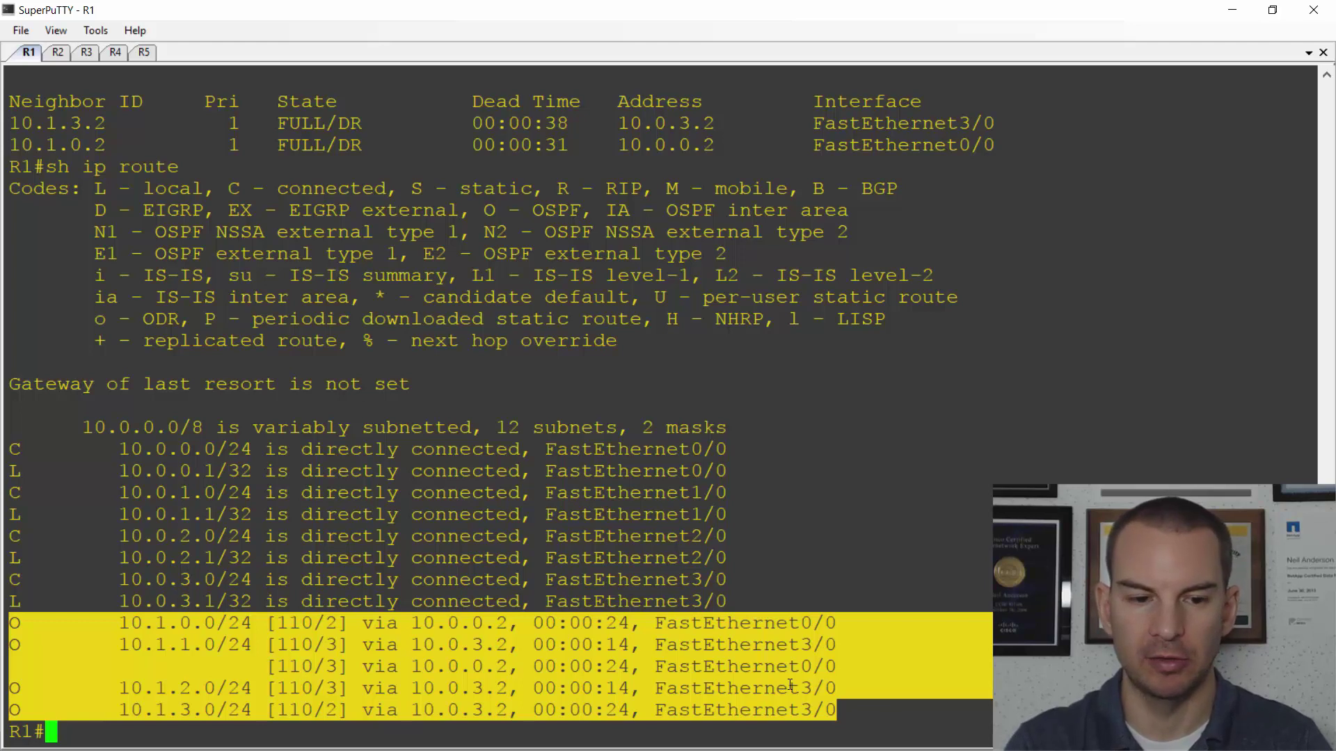
Display the OSPF link-state database on R1 with "sh ip ospf database"
type("sh ip o")
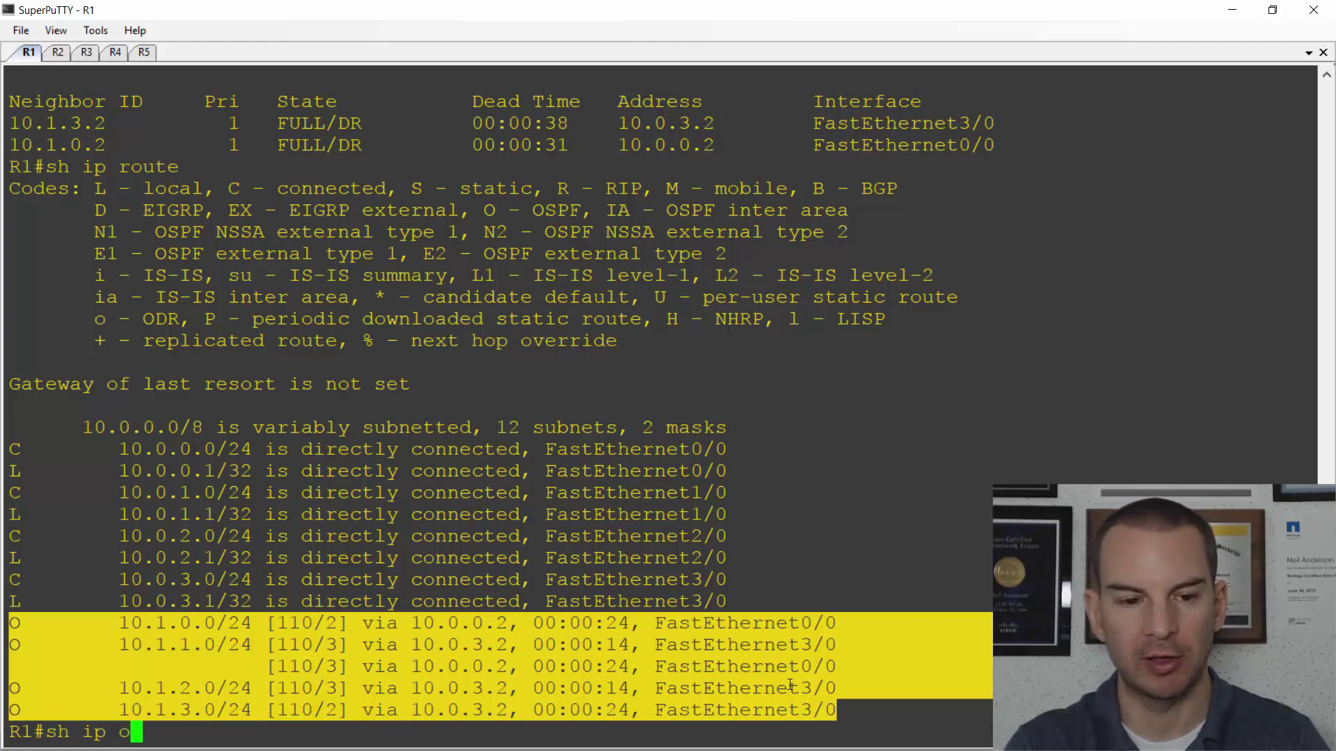
type("spf daa")
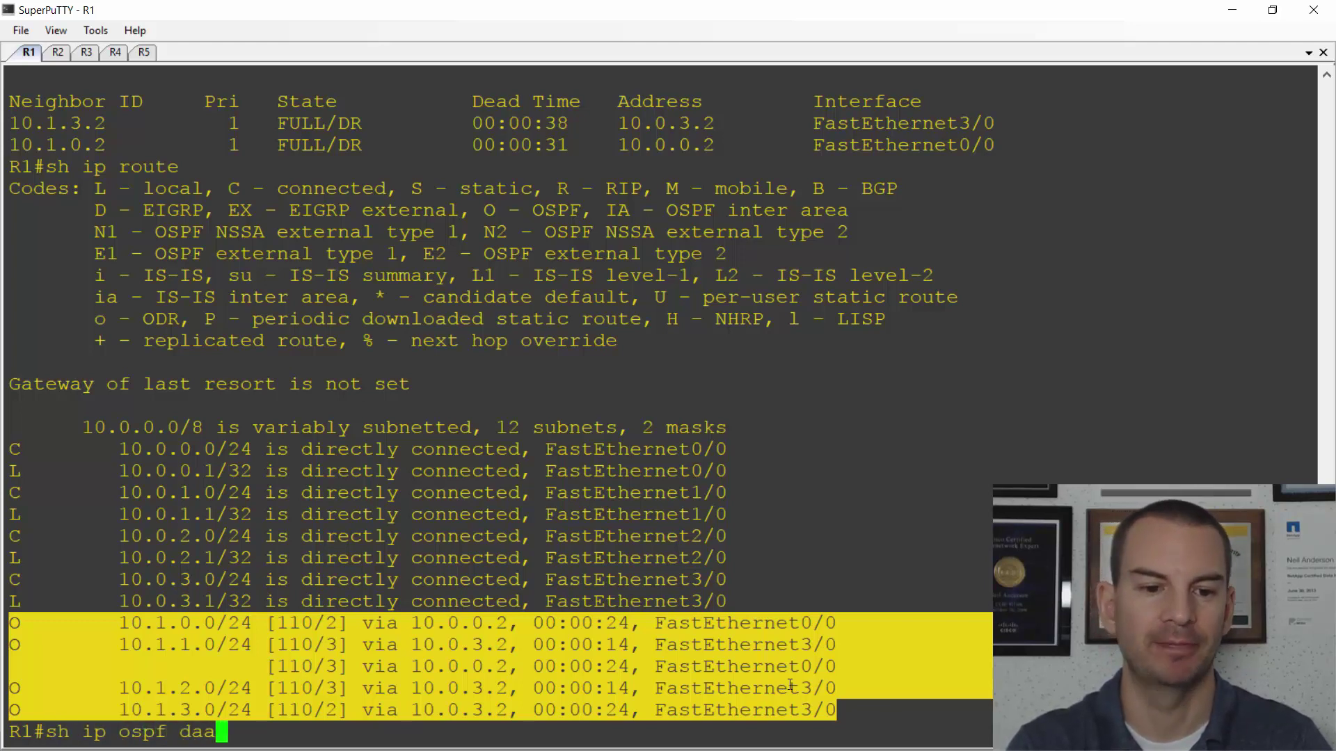
key("BackSpace")
type("t")
key("Tab")
key("Return")
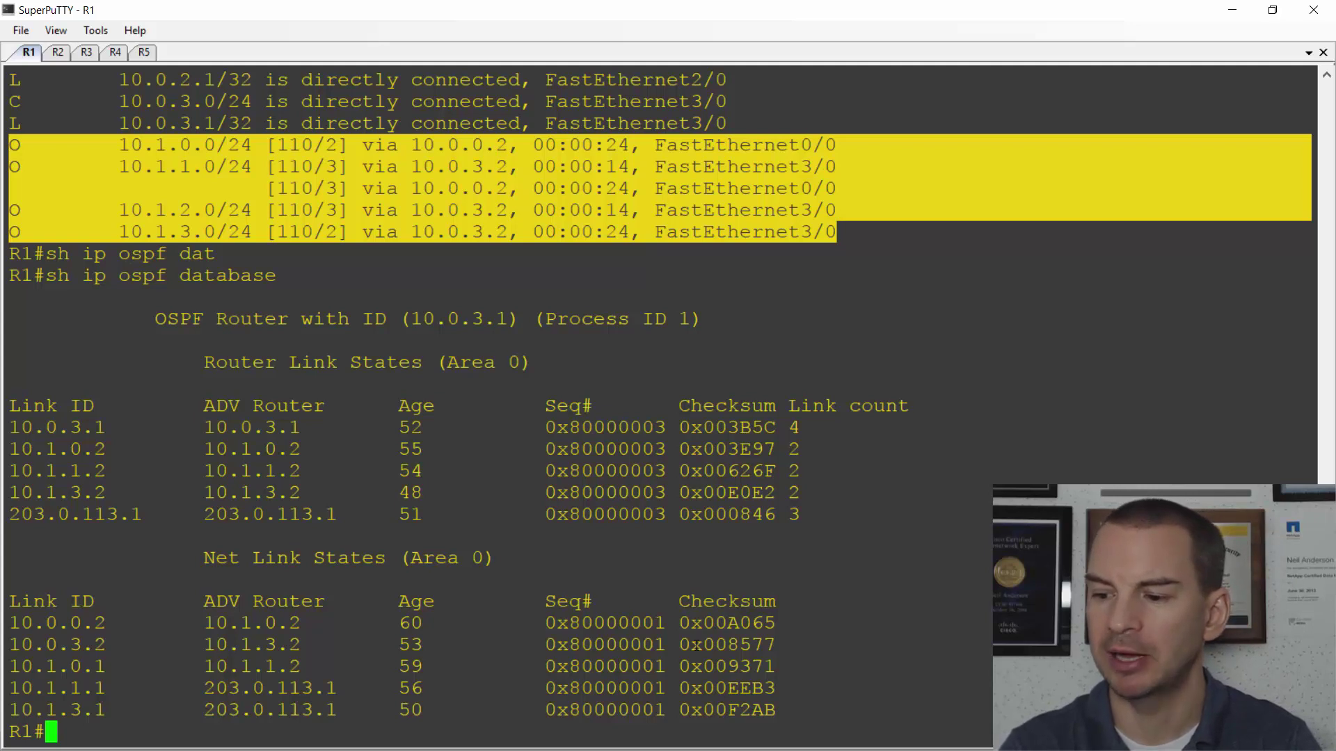
Display the summary of R1's OSPF-enabled interfaces with "sh ip ospf int brief"
type("sh ")
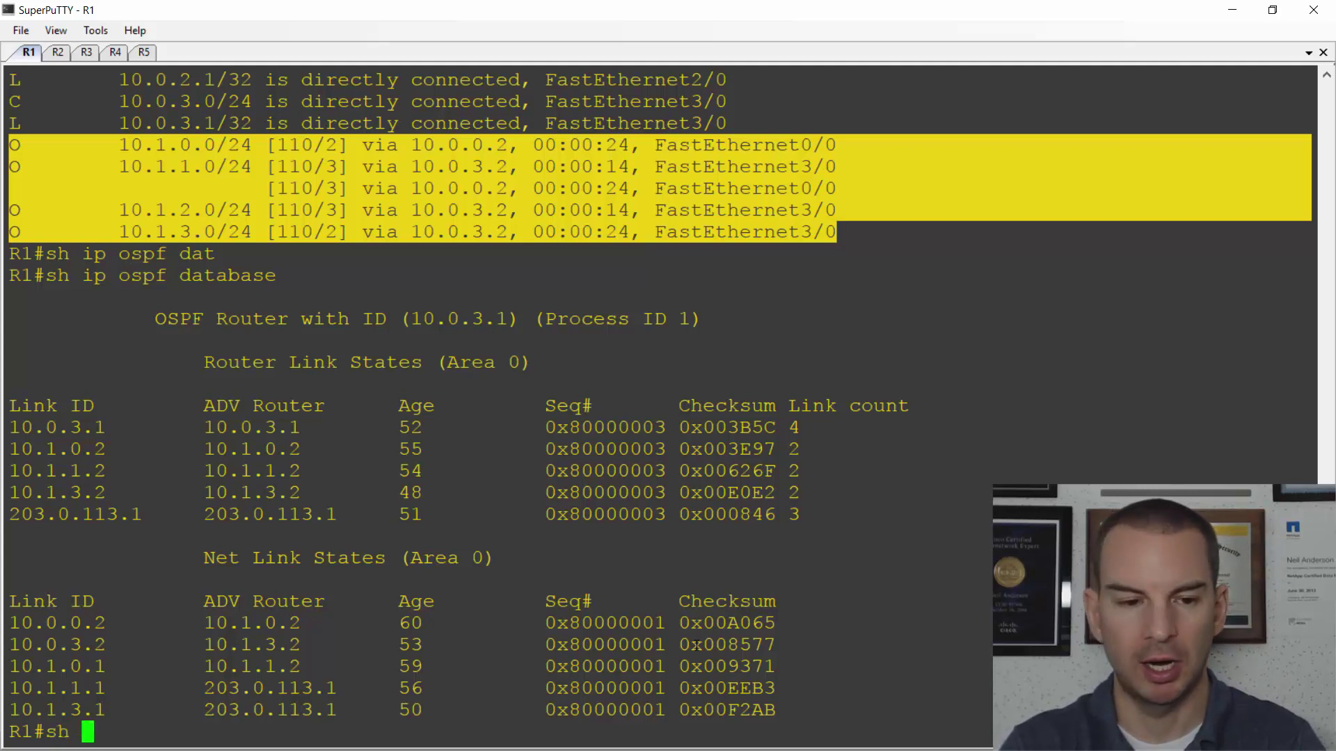
type("ip ospf ")
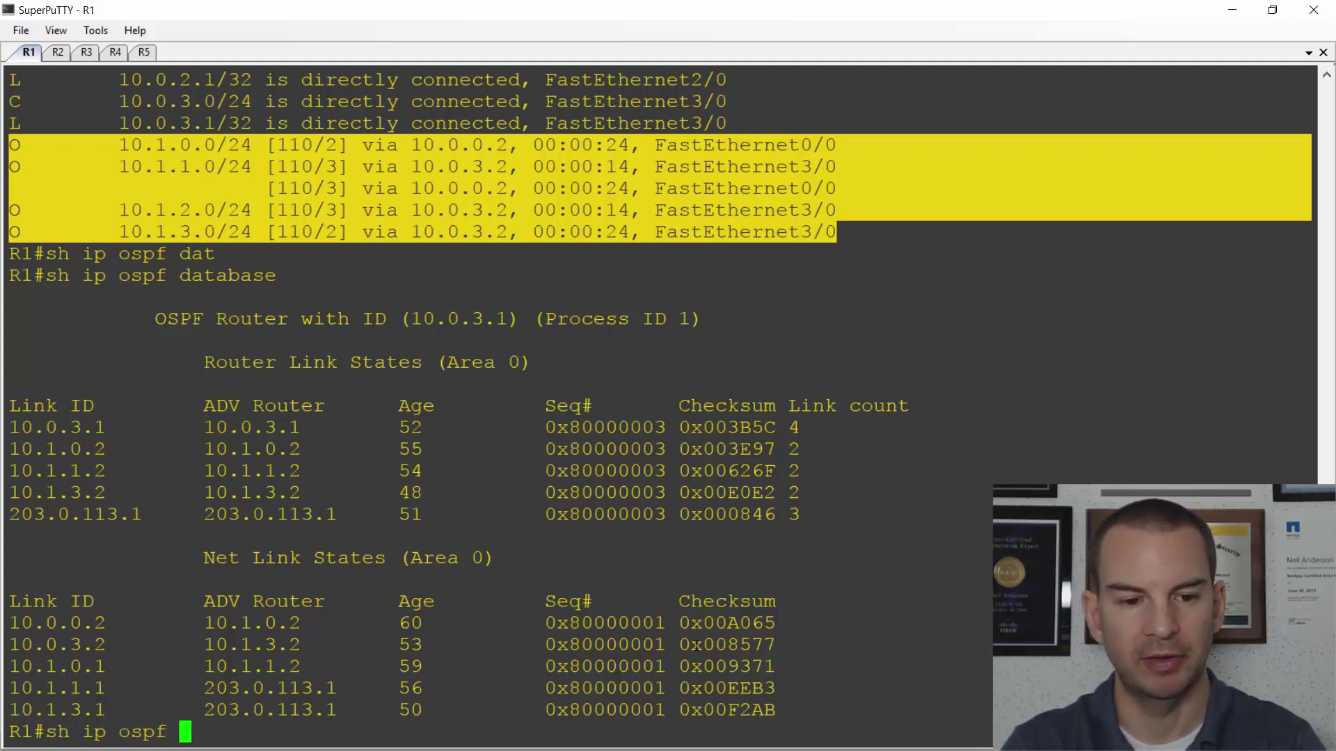
type("int brief")
key("Return")
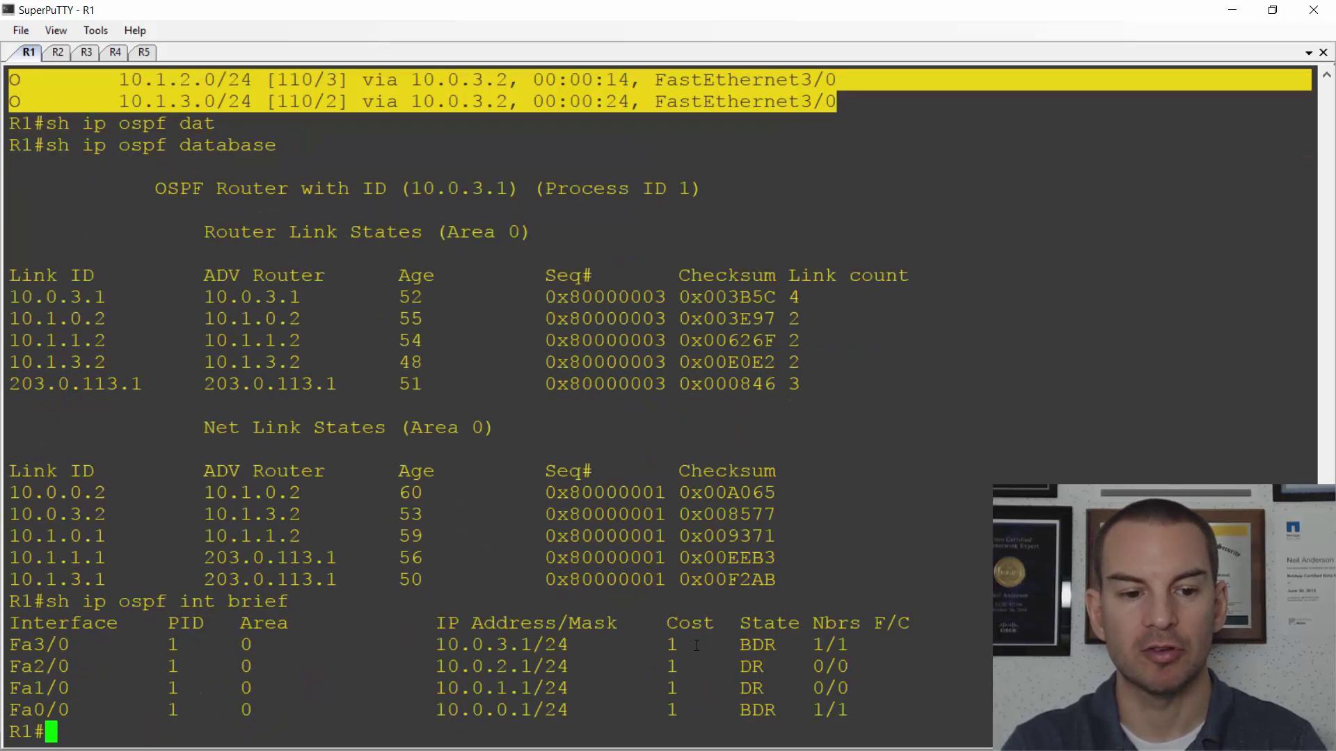